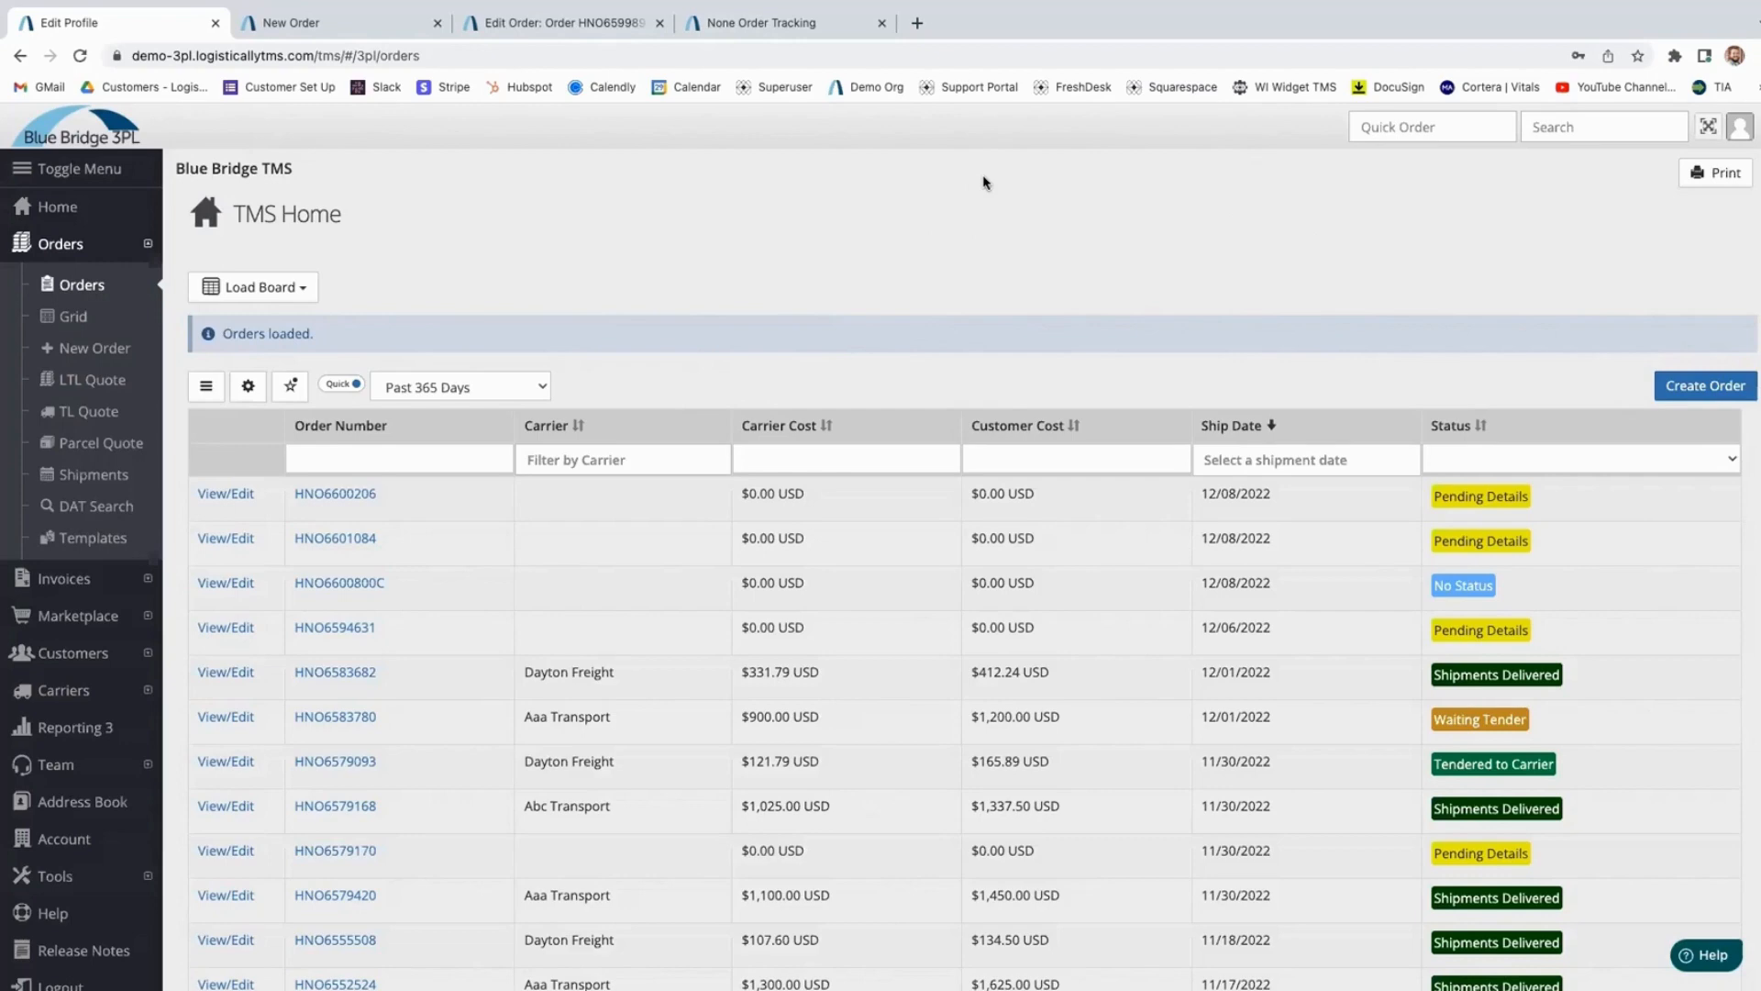
left_click(1740, 127)
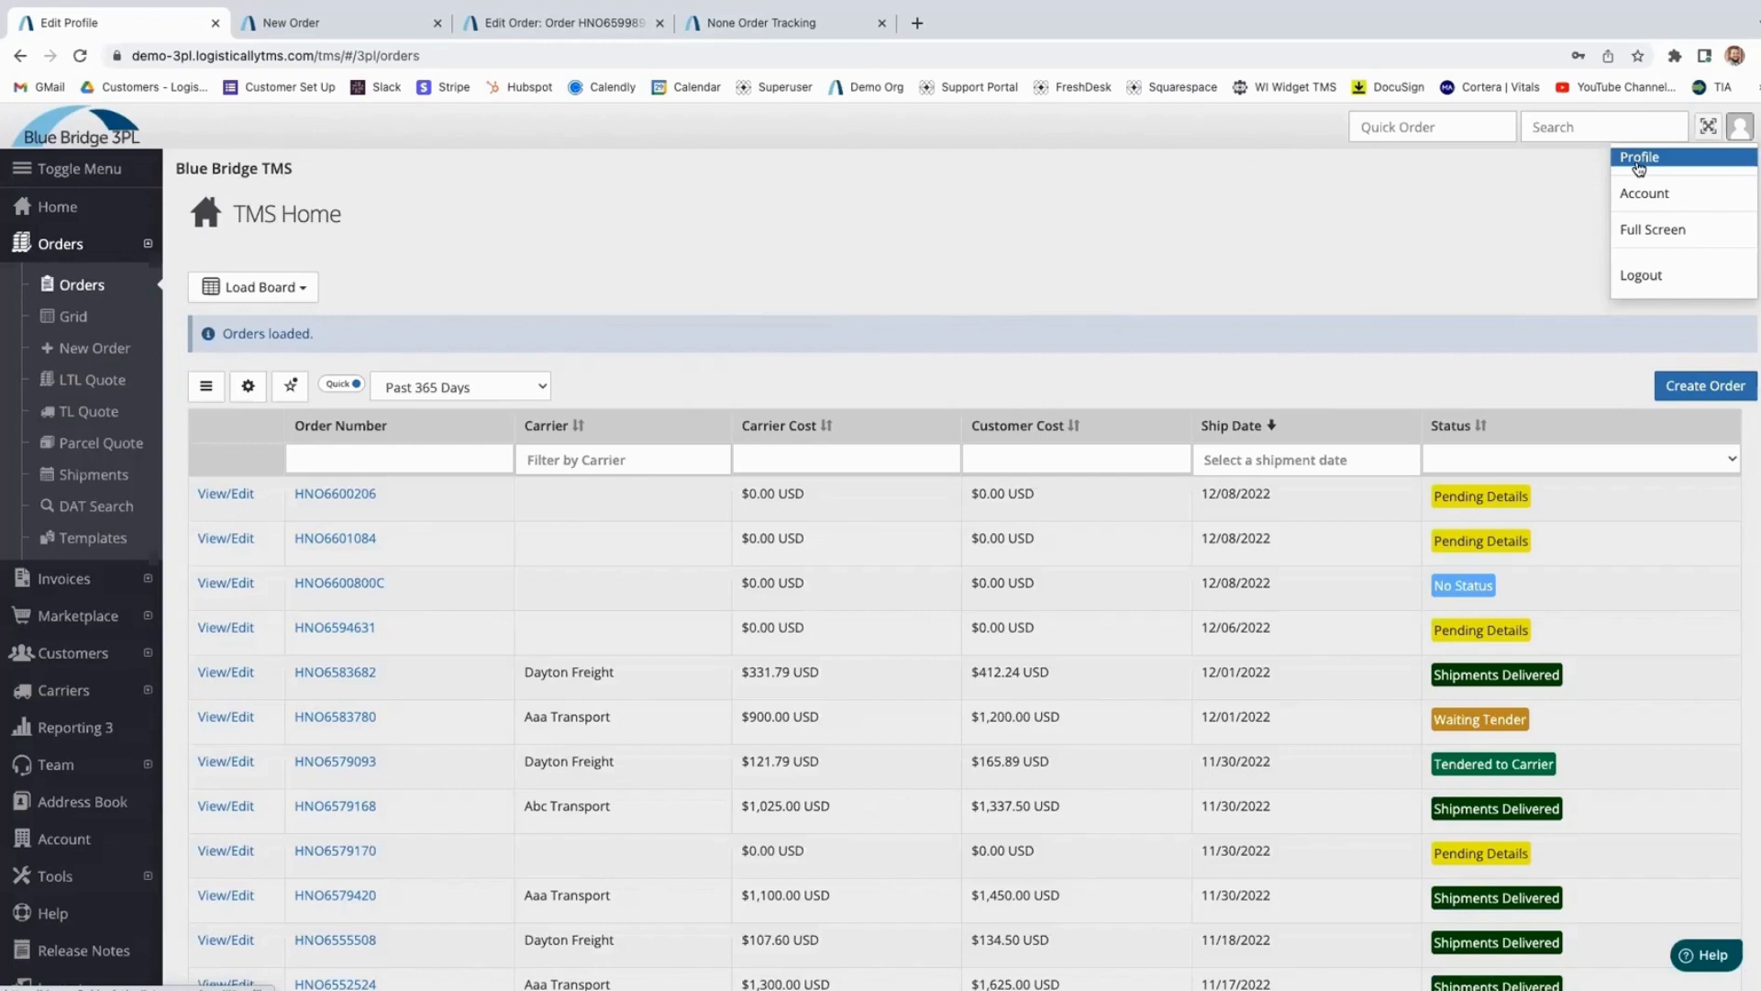
left_click(1461, 266)
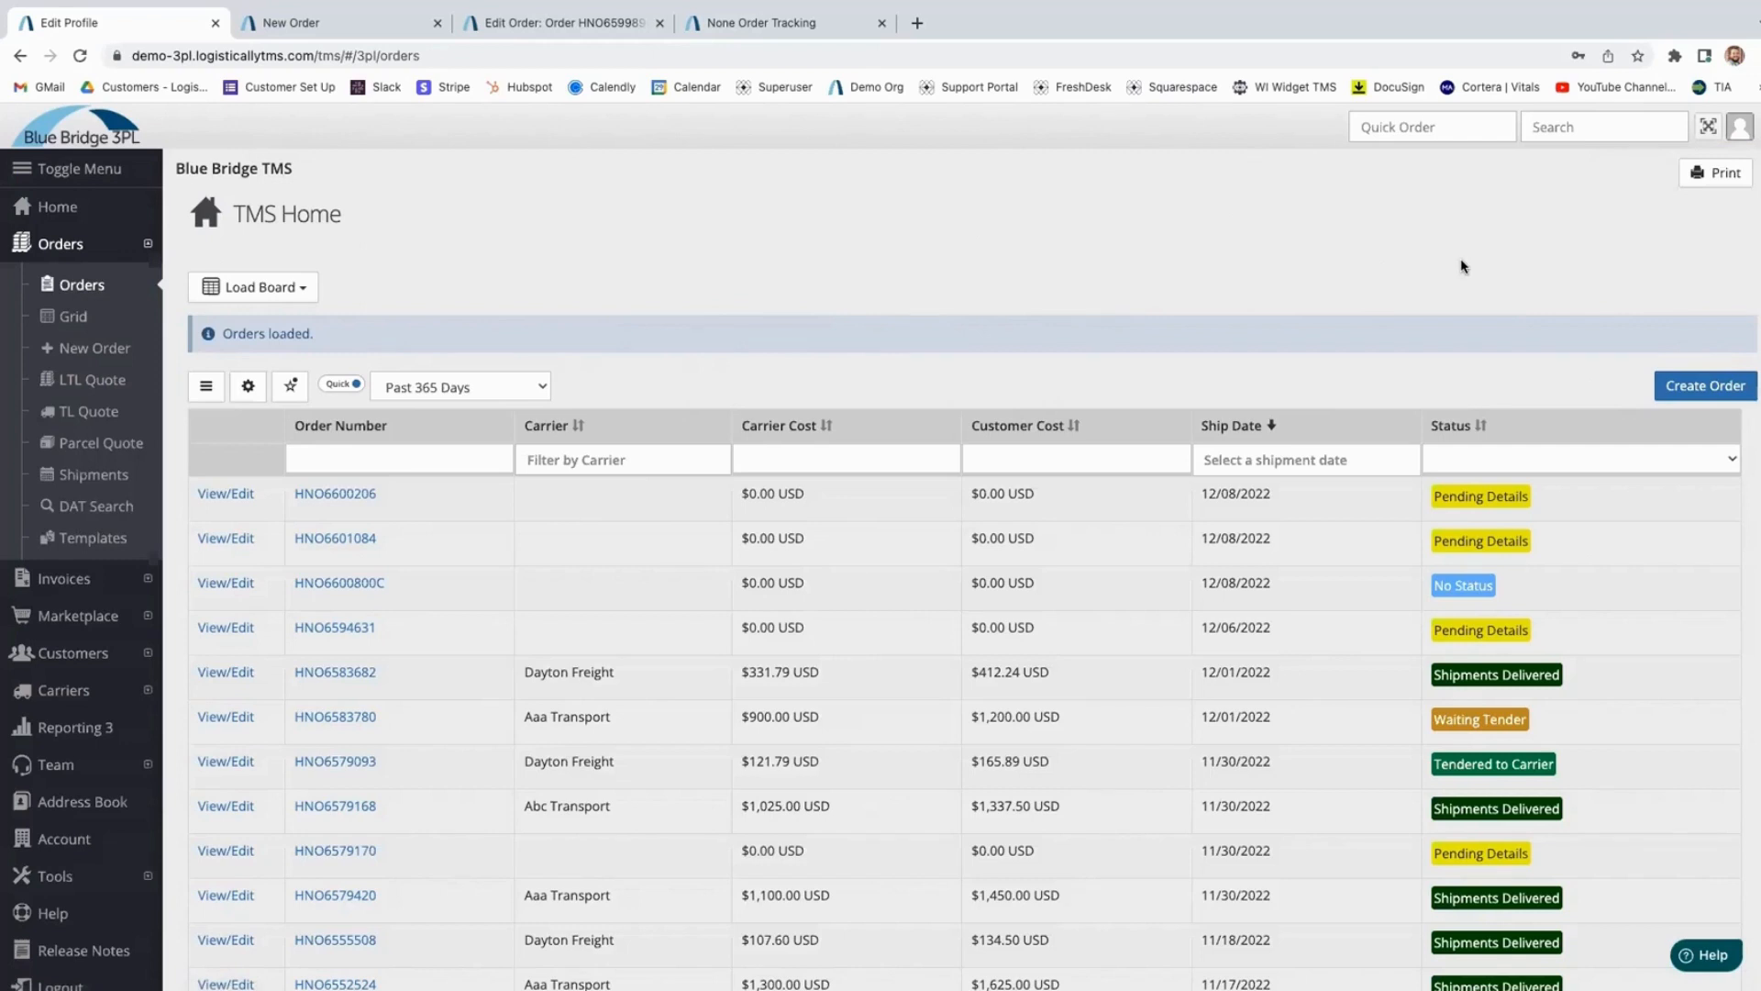
- Retrieve the freight rates for the new truckload order from HNO Location 61 to Jim's Paper Store
left_click(360, 32)
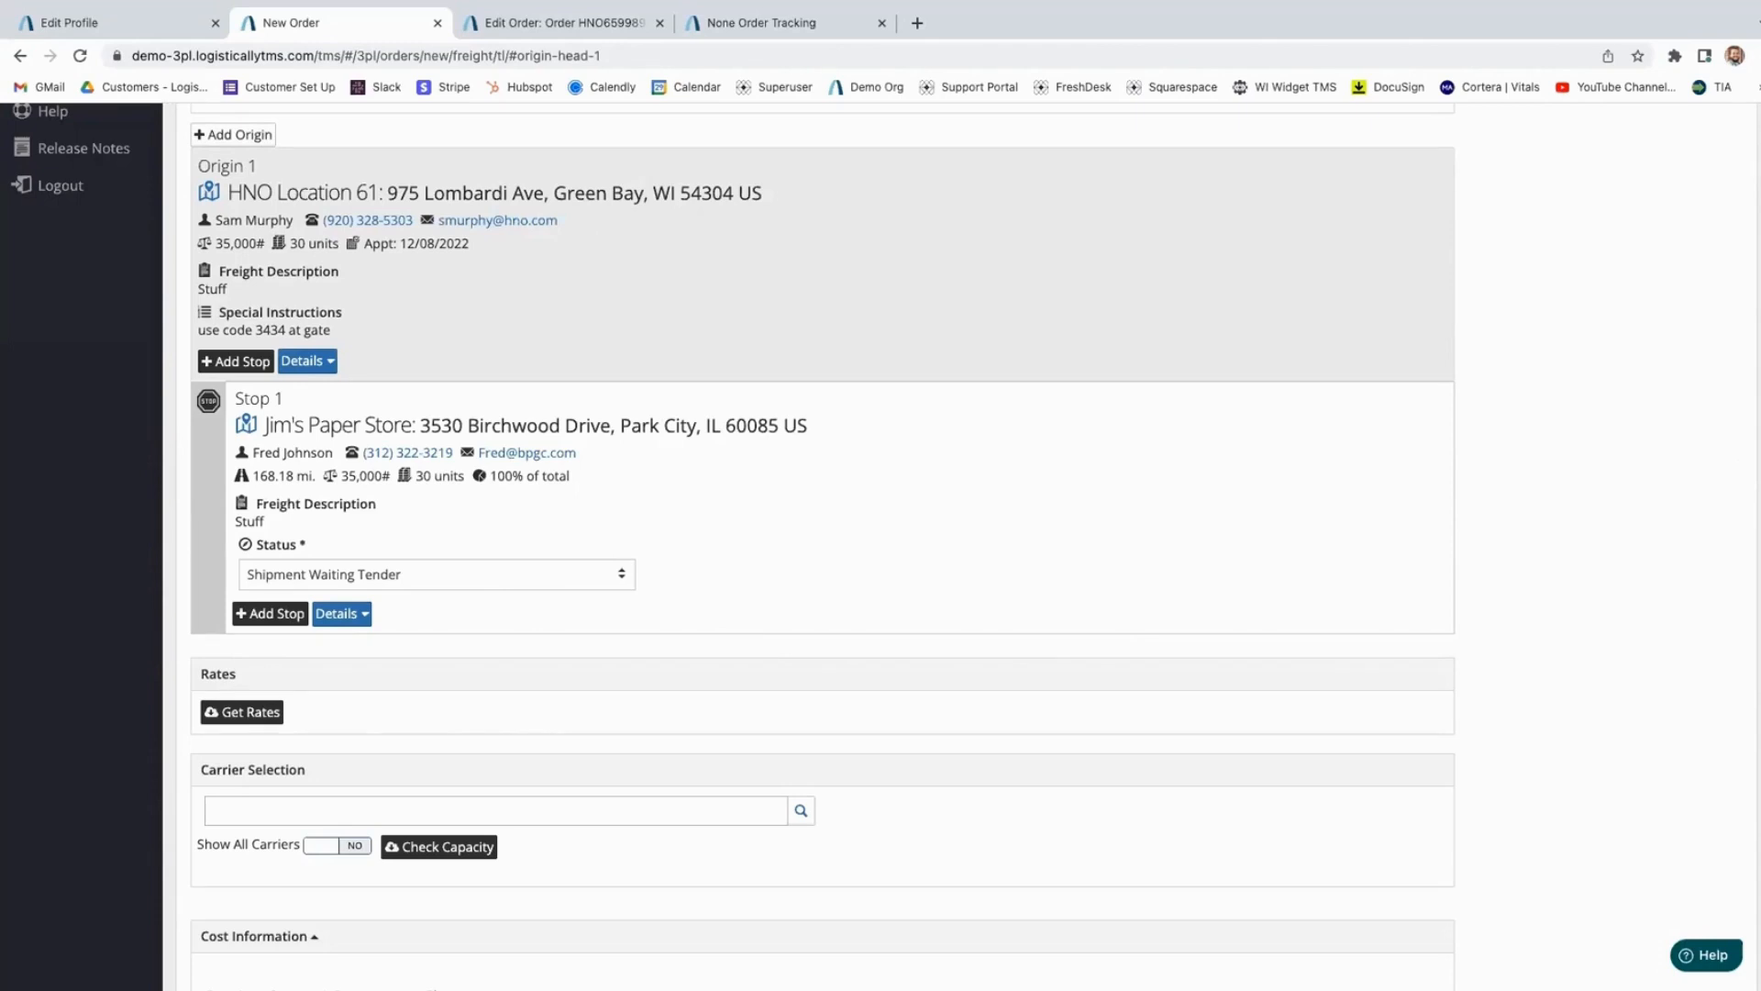
scroll(823, 545, "down", 2)
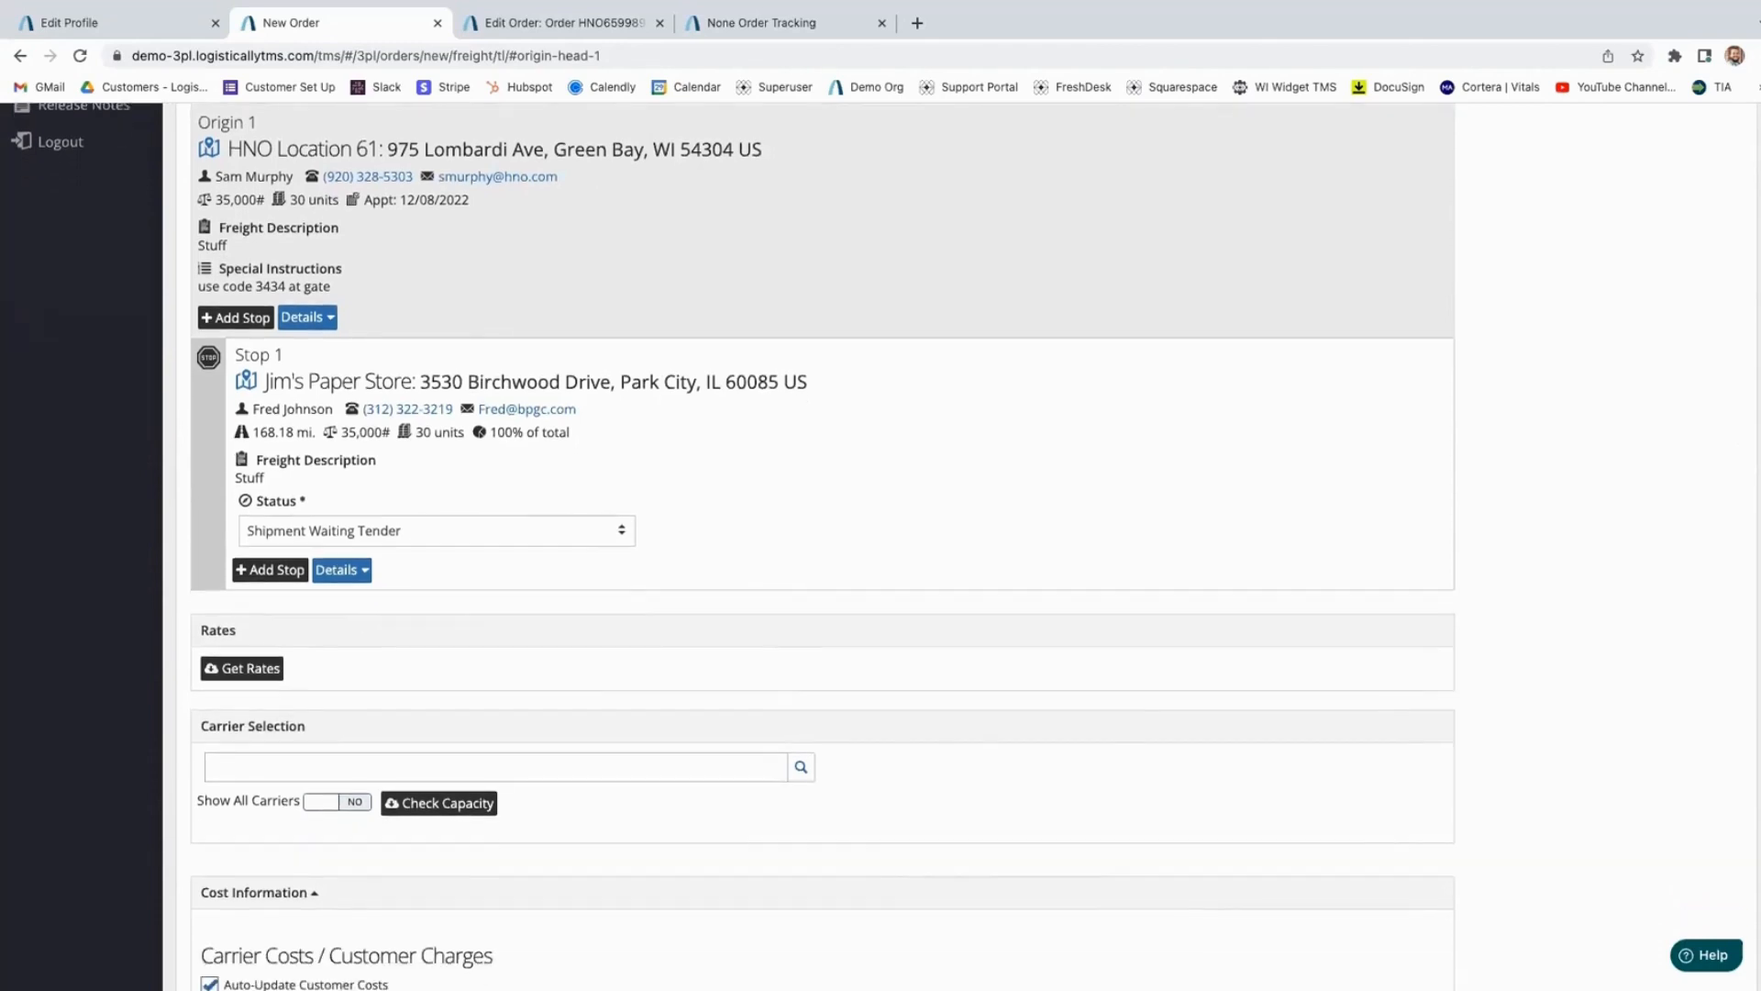
scroll(823, 546, "up", 1)
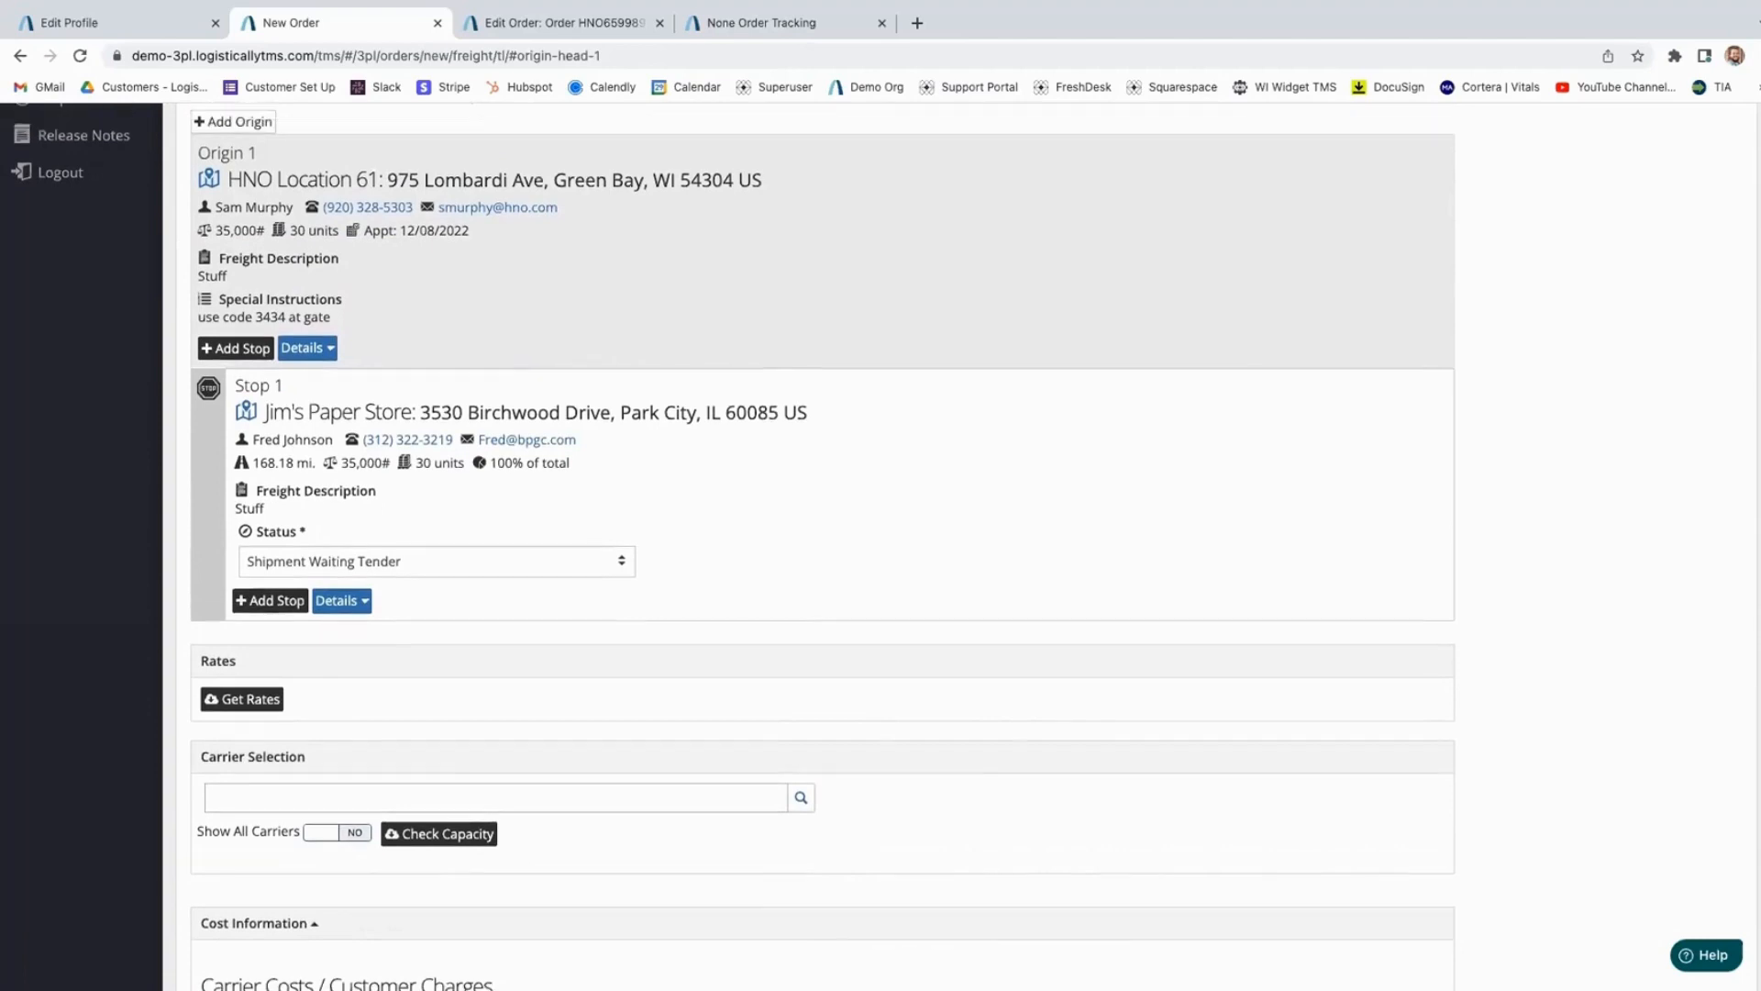
scroll(823, 545, "down", 2)
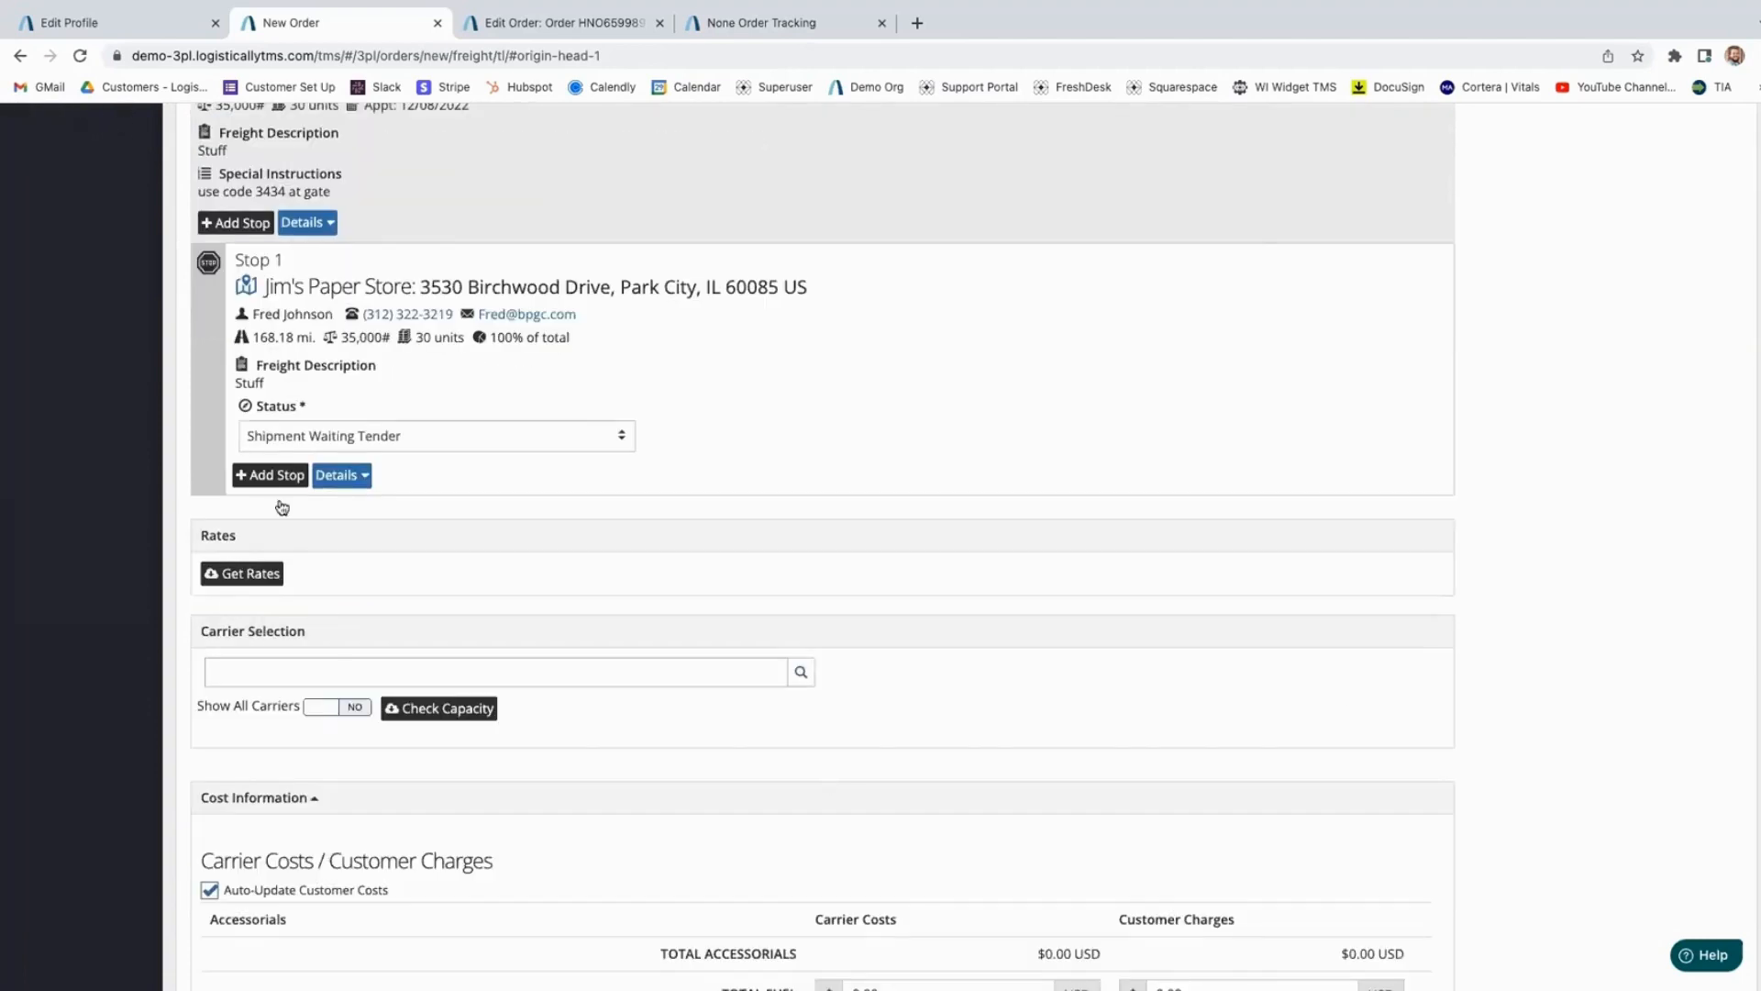
left_click(261, 575)
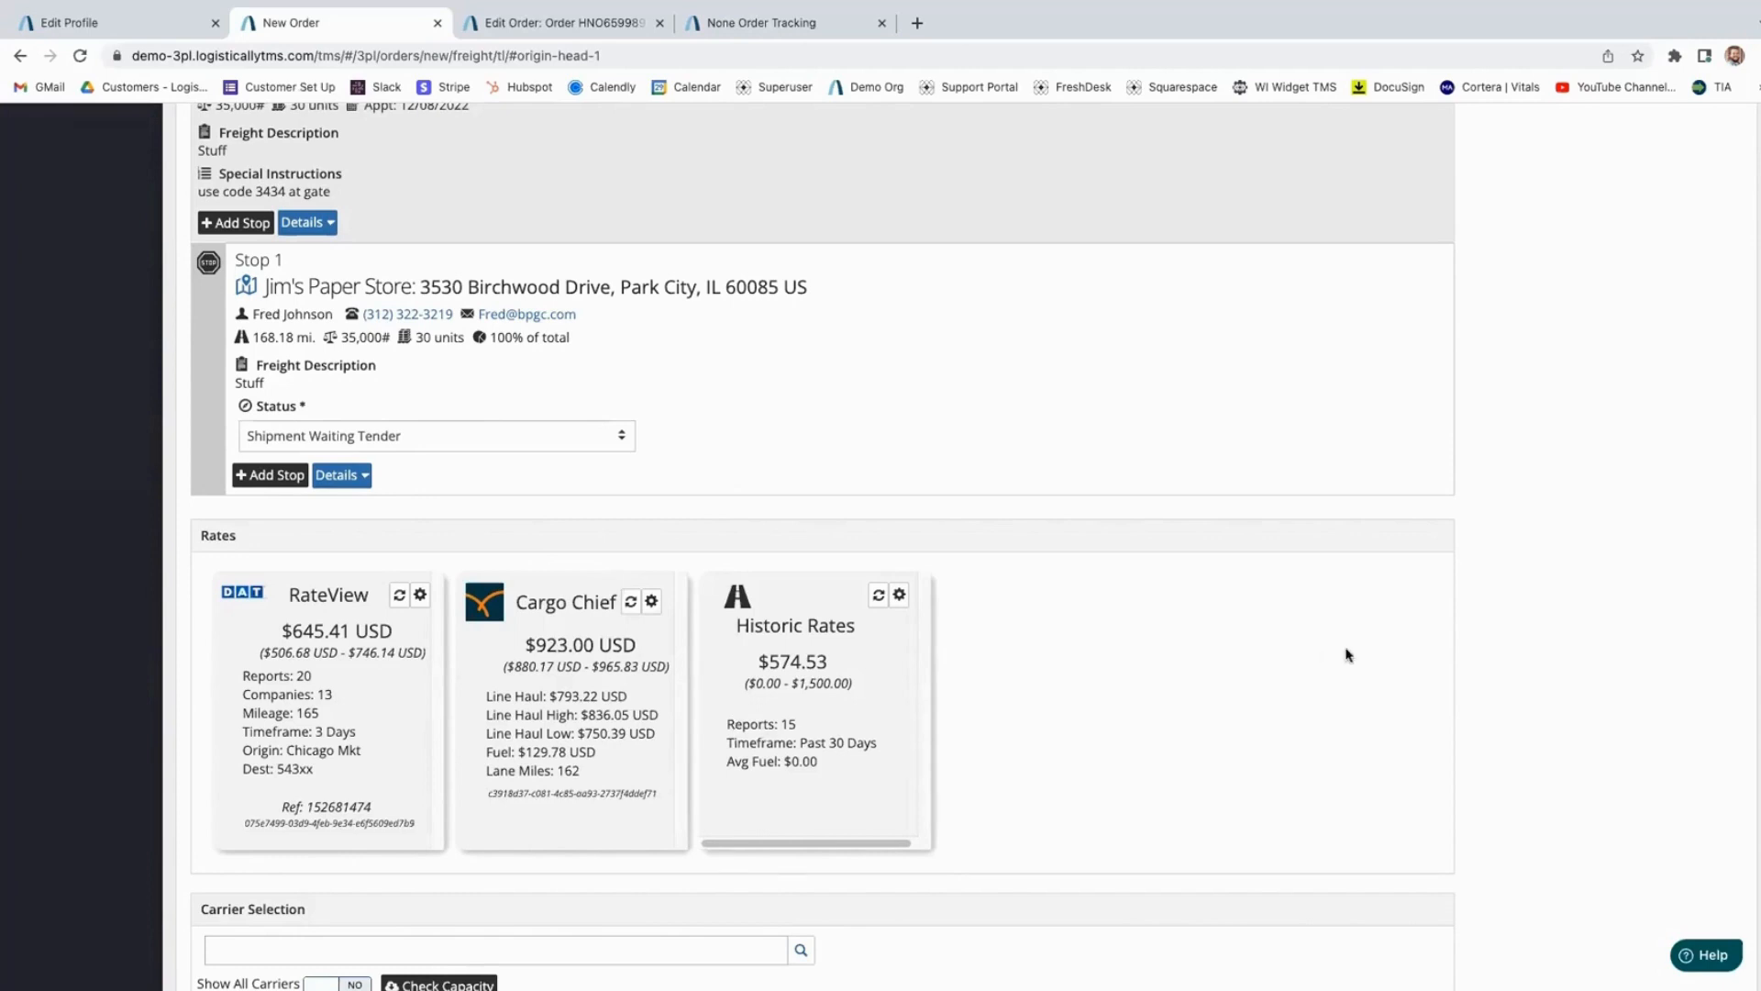
- Check carrier capacity for the new order and view the list of matching carriers from C4
scroll(823, 546, "down", 3)
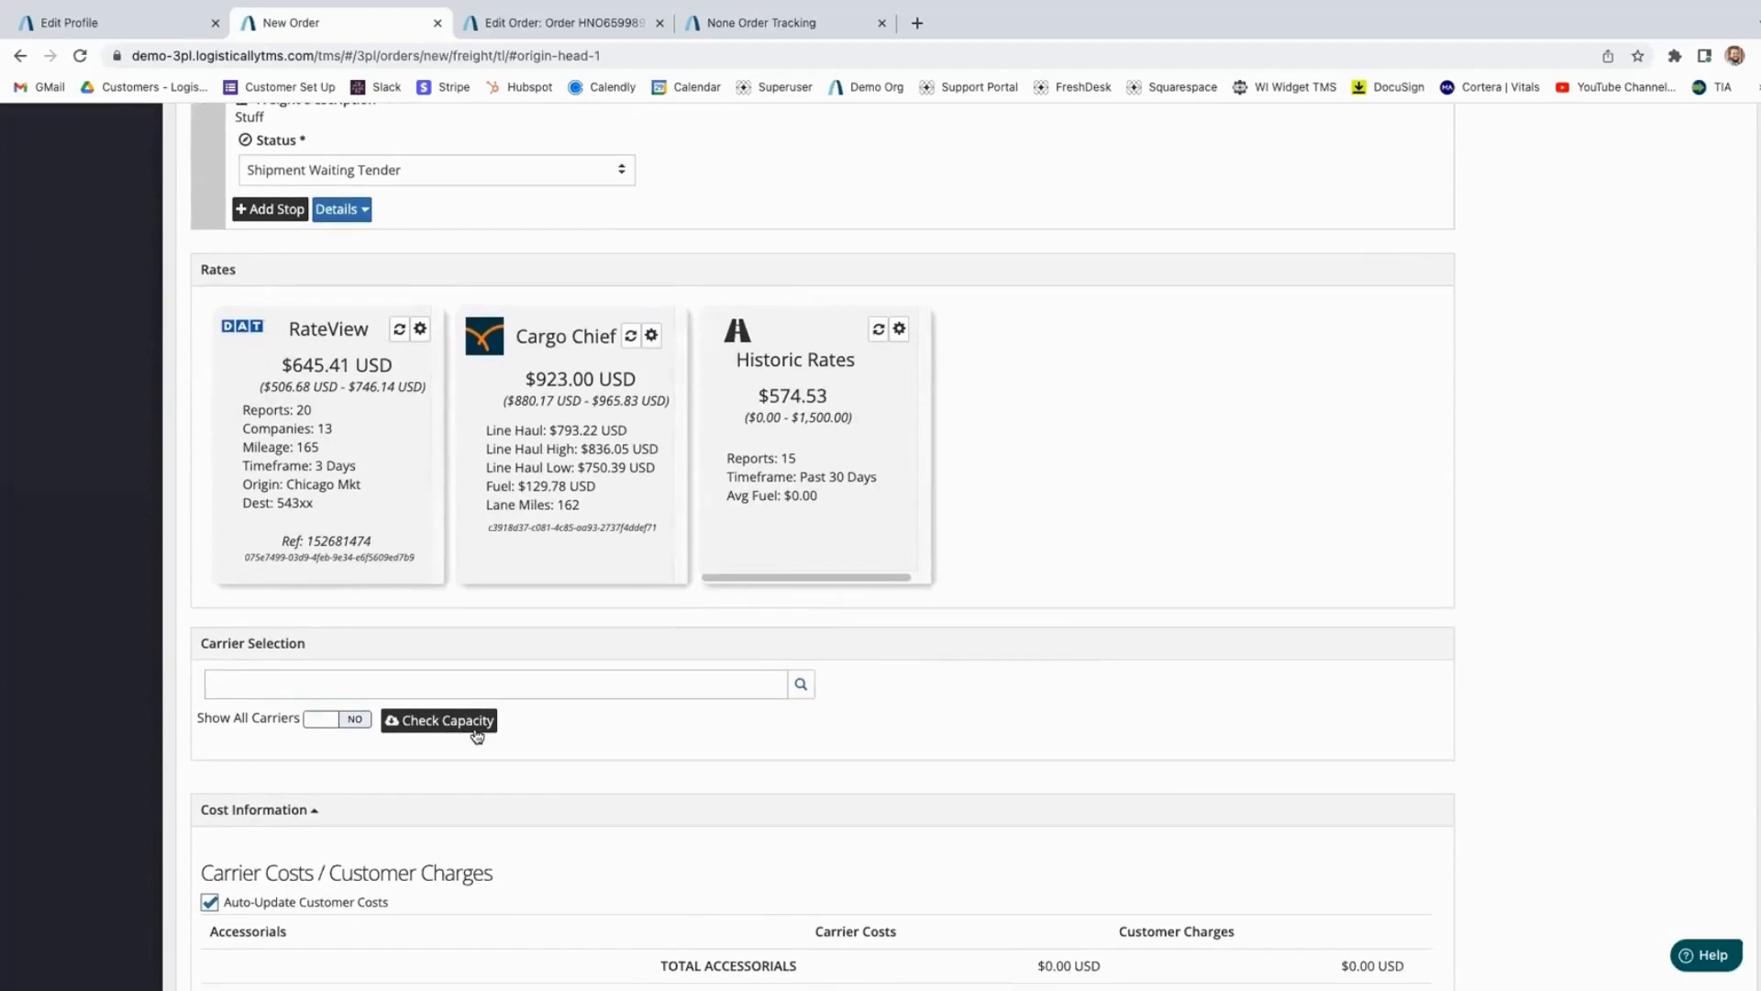
left_click(471, 724)
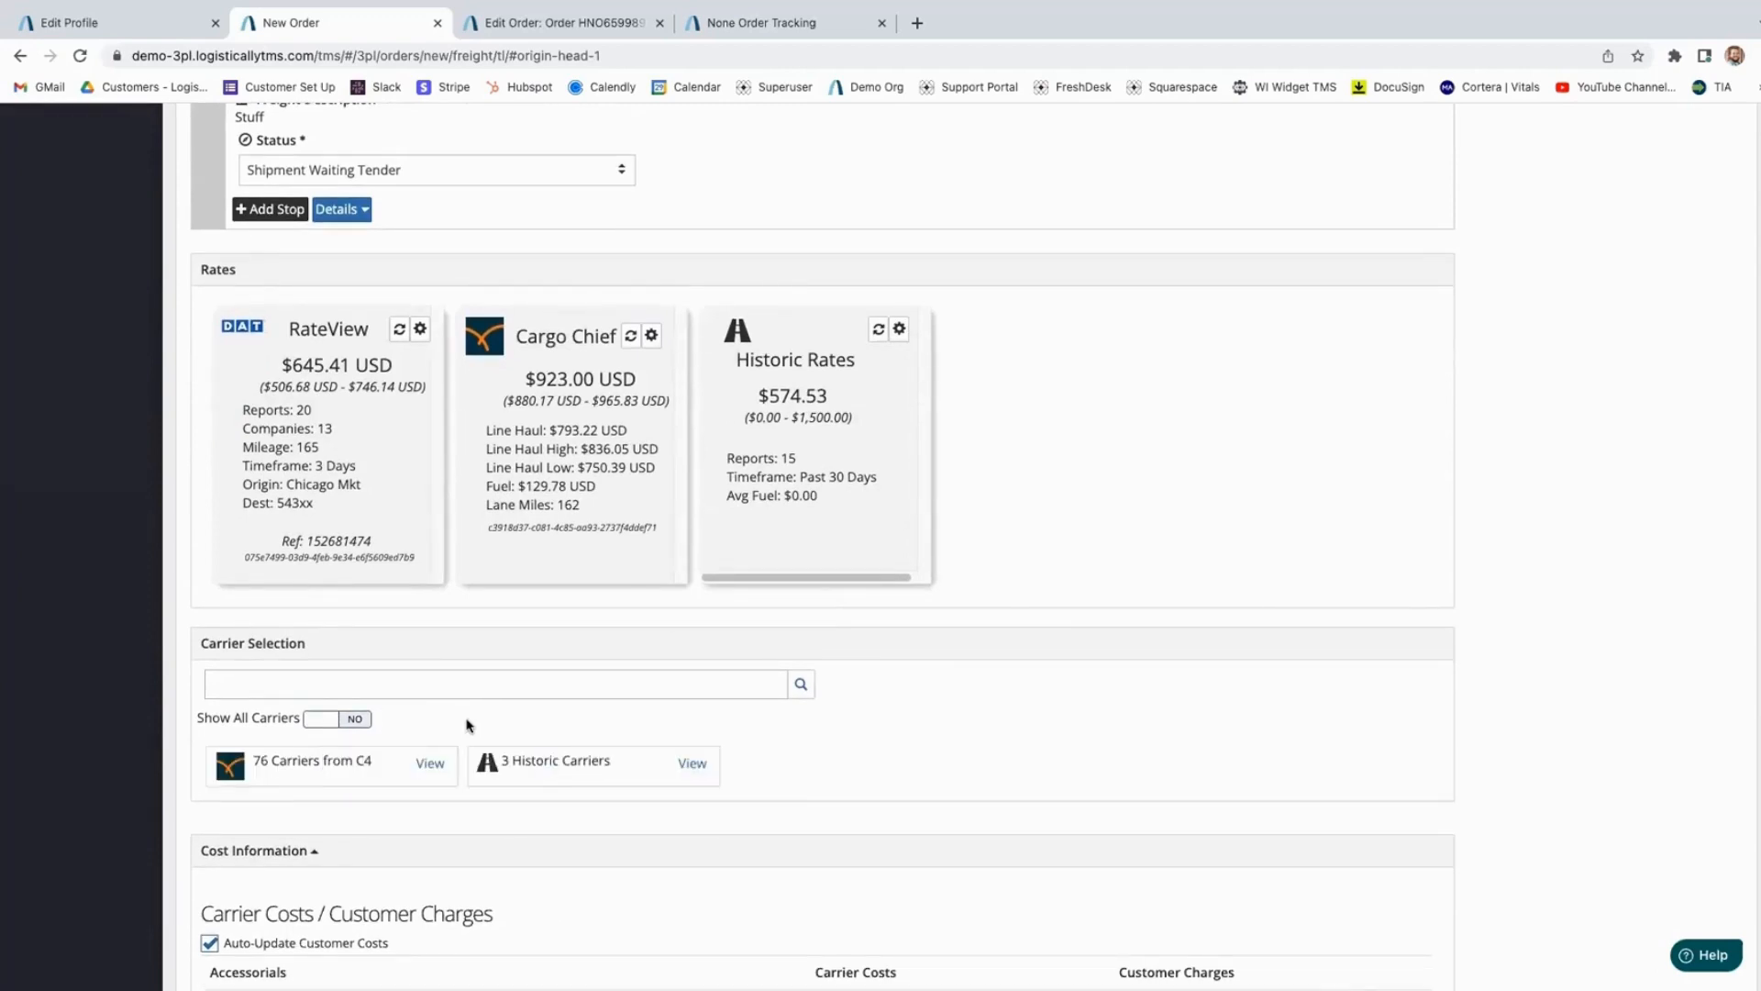
left_click(429, 765)
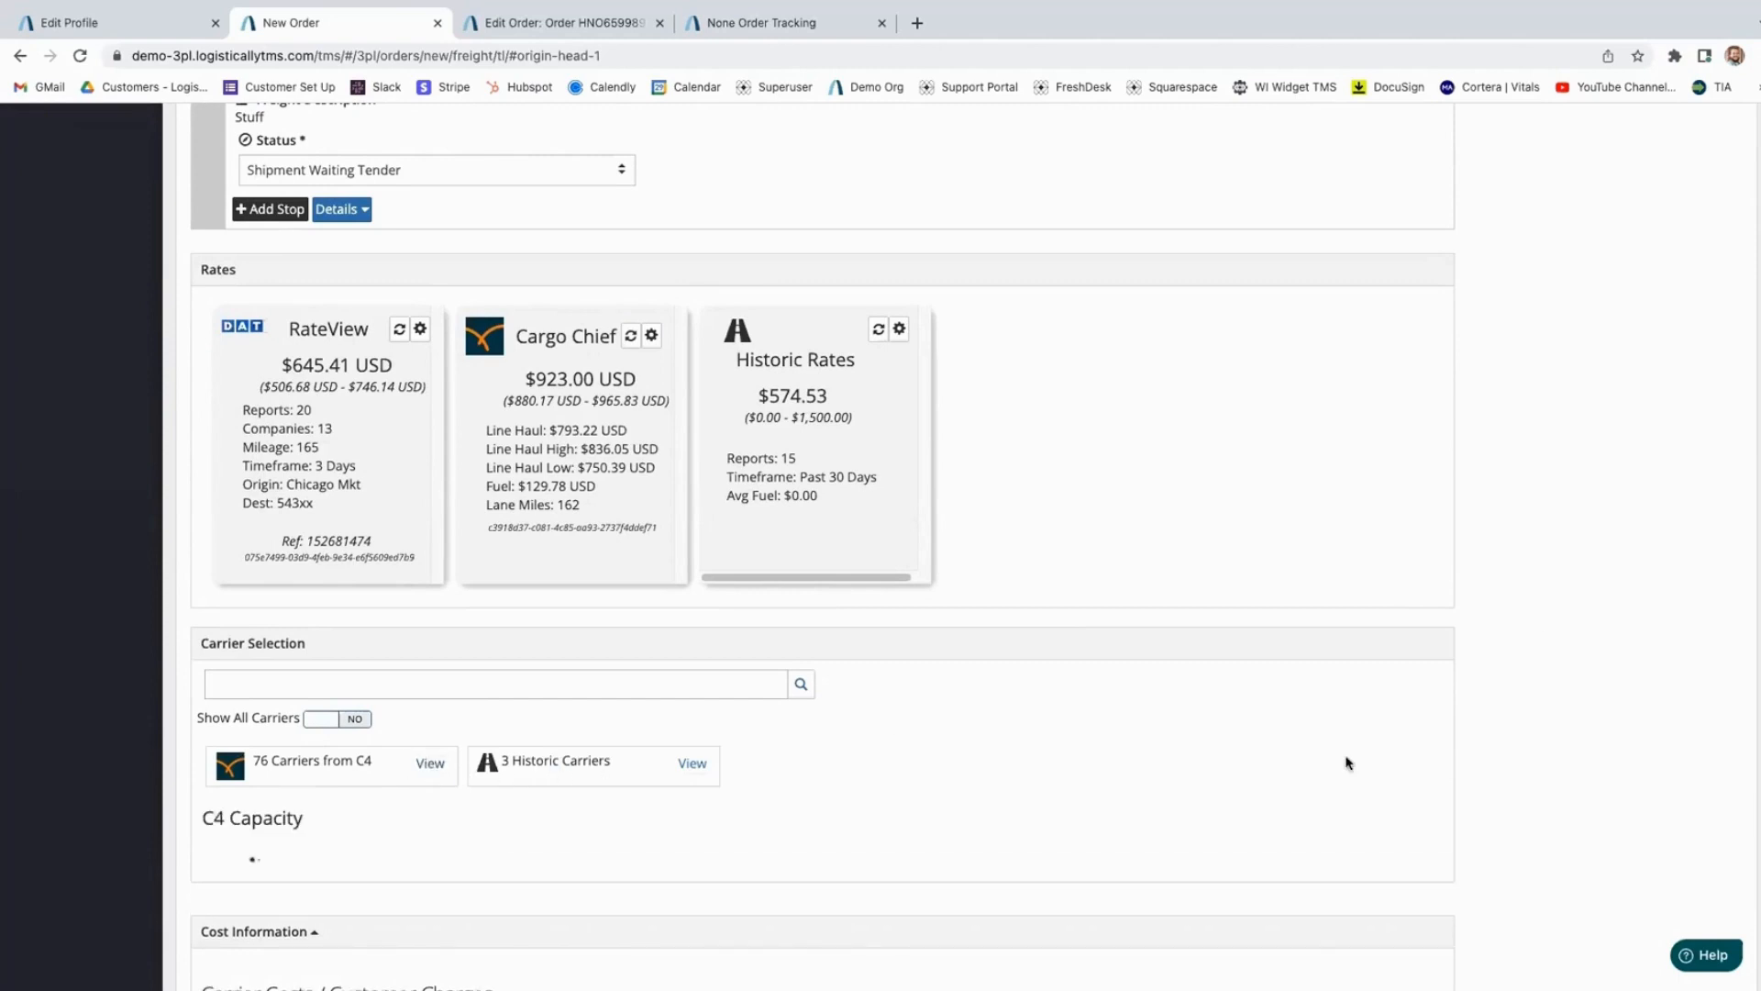
scroll(823, 545, "down", 3)
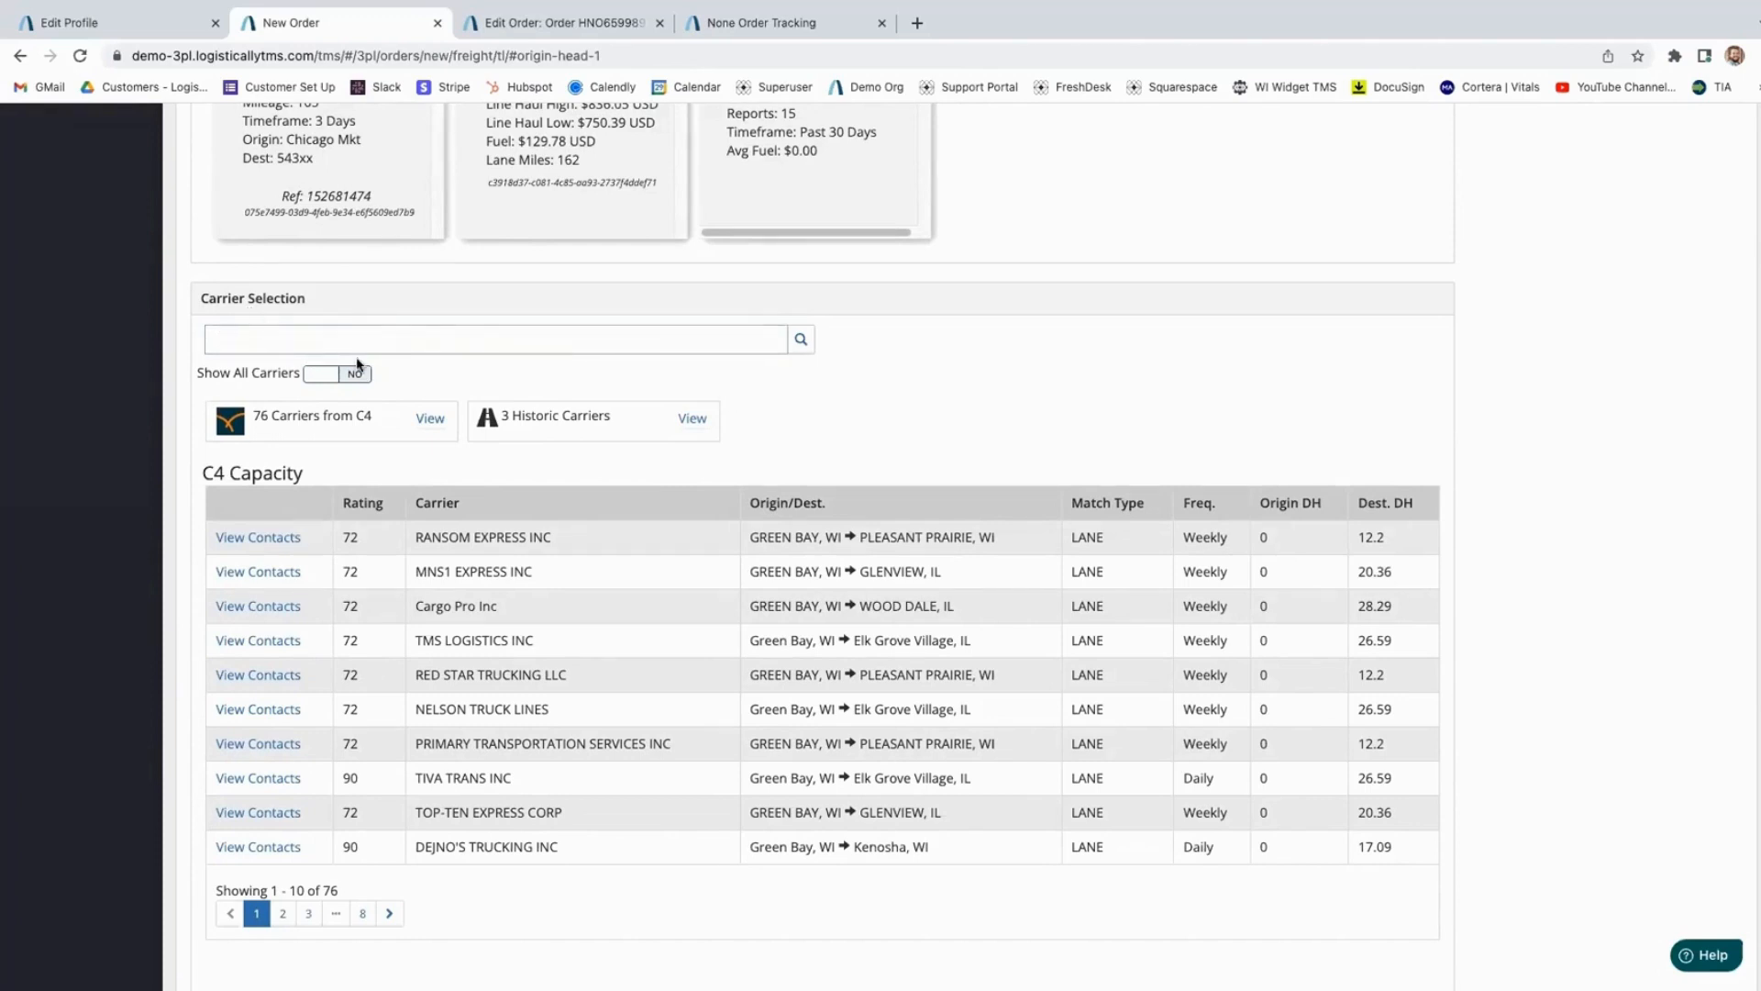
left_click(428, 339)
left_click(991, 403)
- Save the new order with a Pending Details status and open its bids page
scroll(1752, 887, "down", 7)
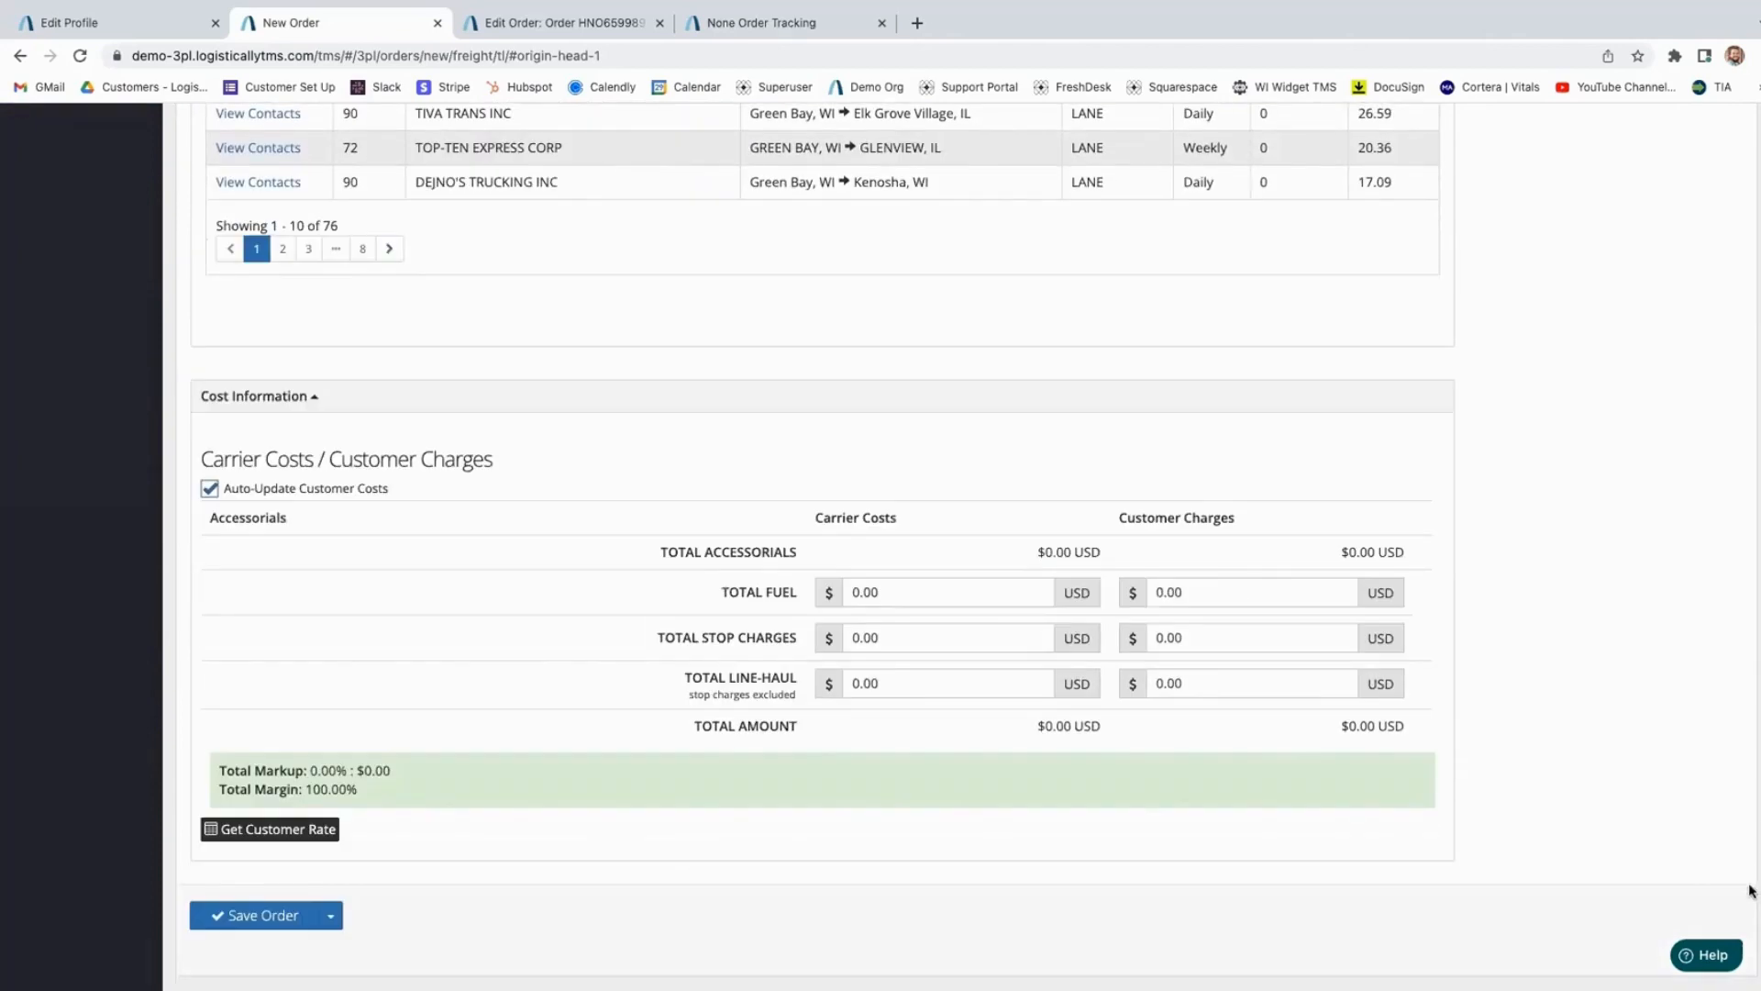
left_click(239, 915)
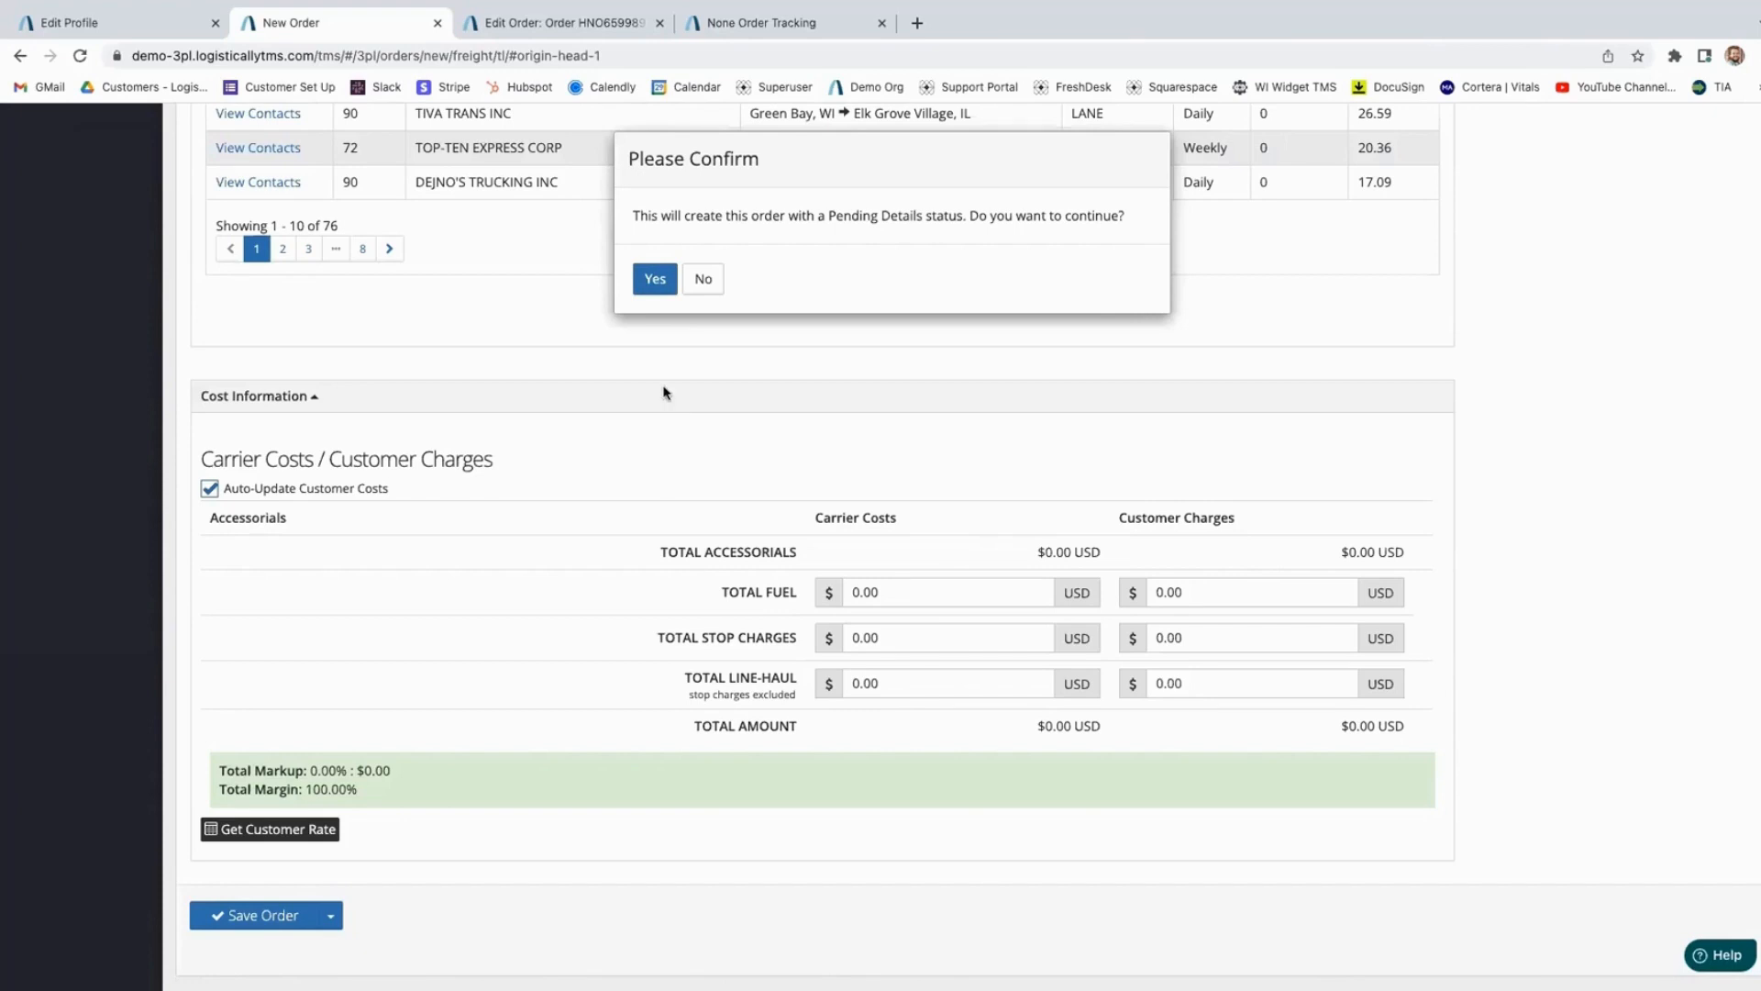
left_click(656, 283)
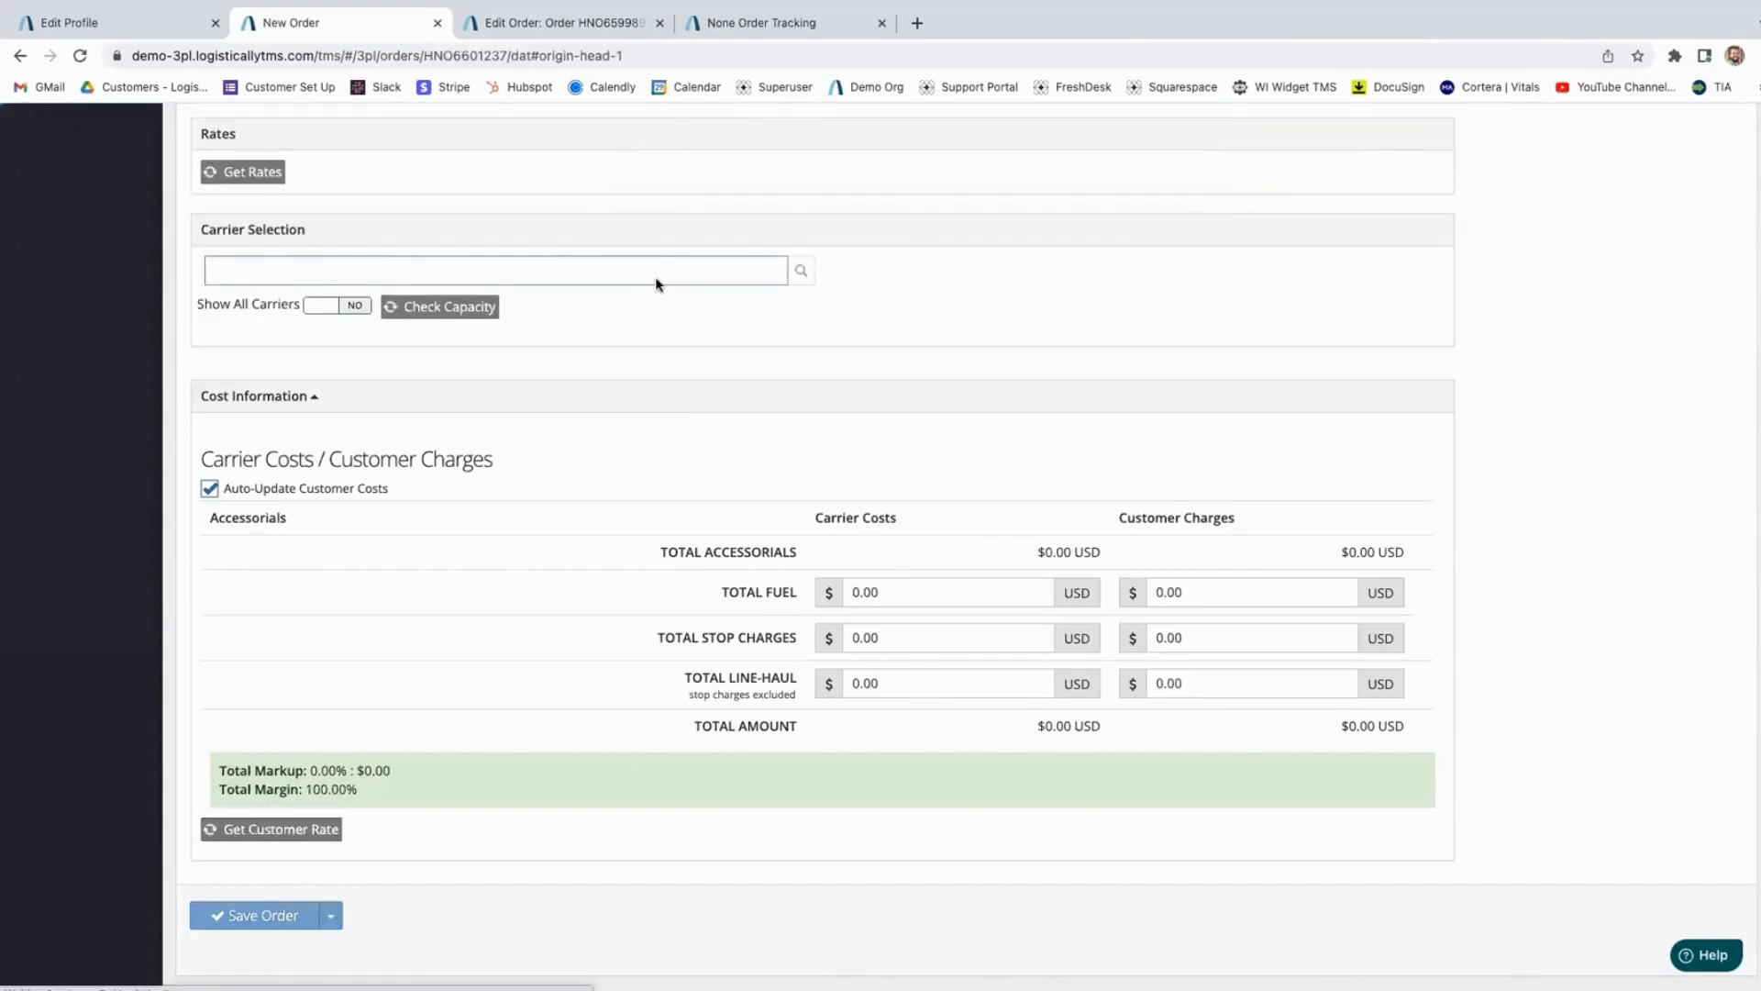
left_click(273, 218)
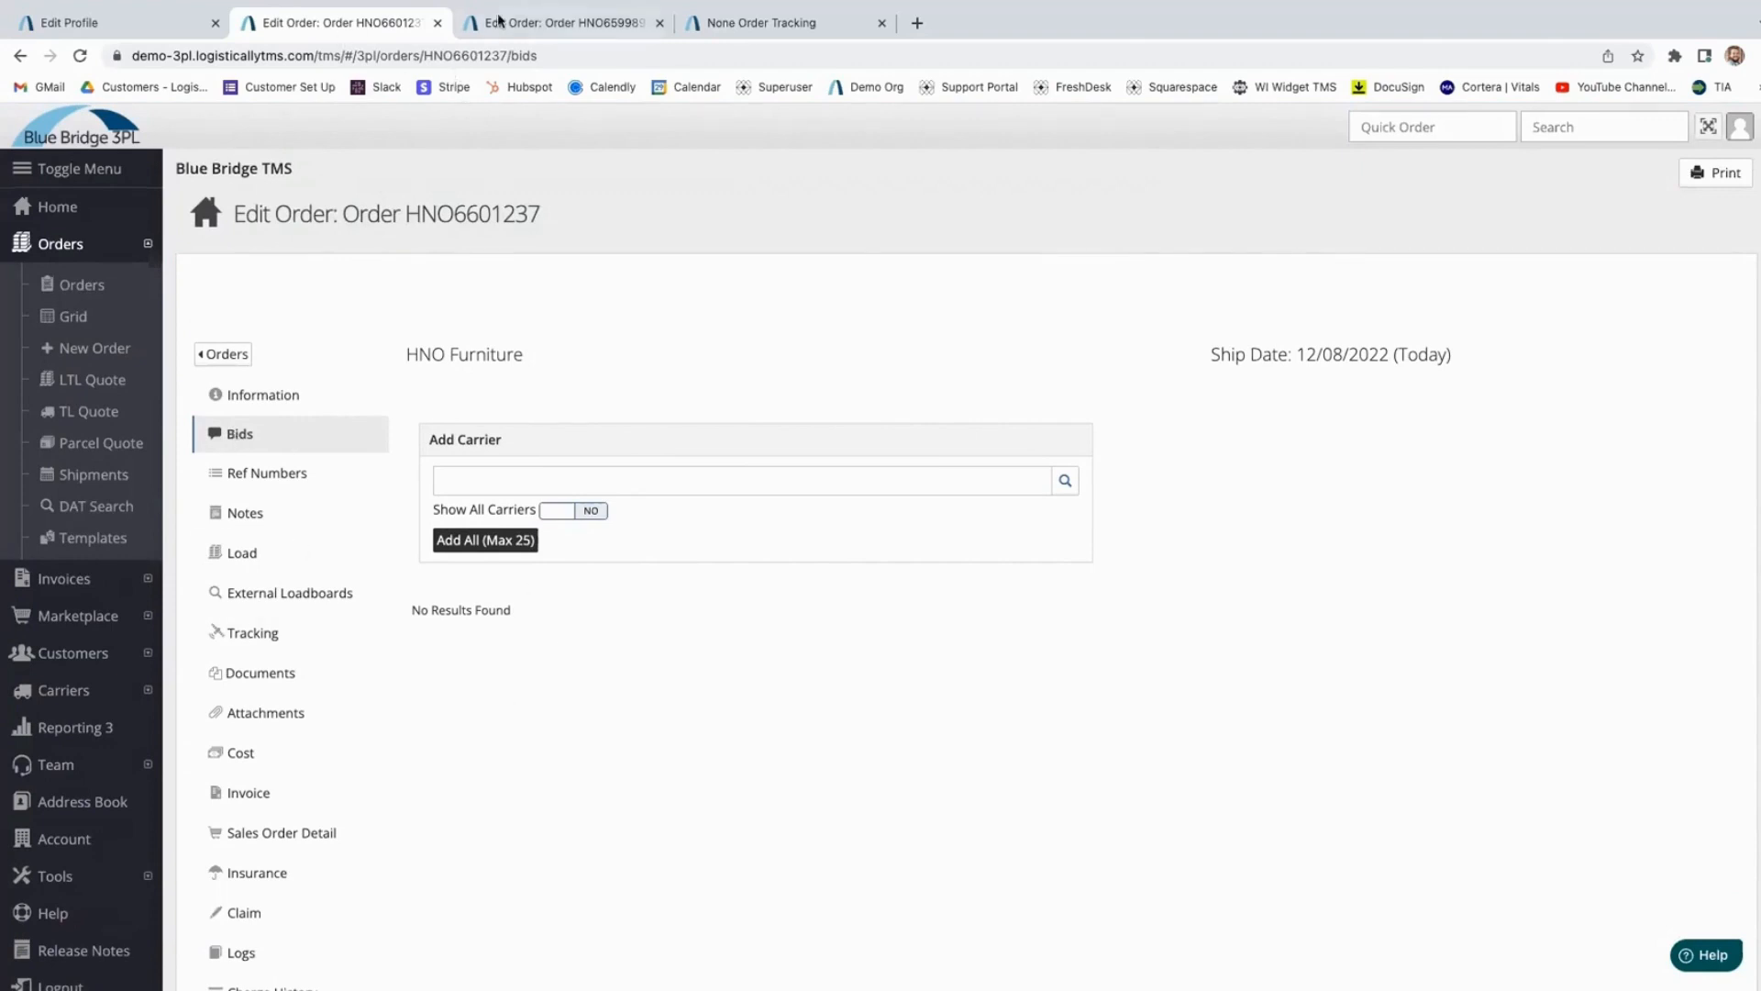
- Review the carrier bids on the other HNO Furniture order, the one shipping 12/09/2022
left_click(535, 31)
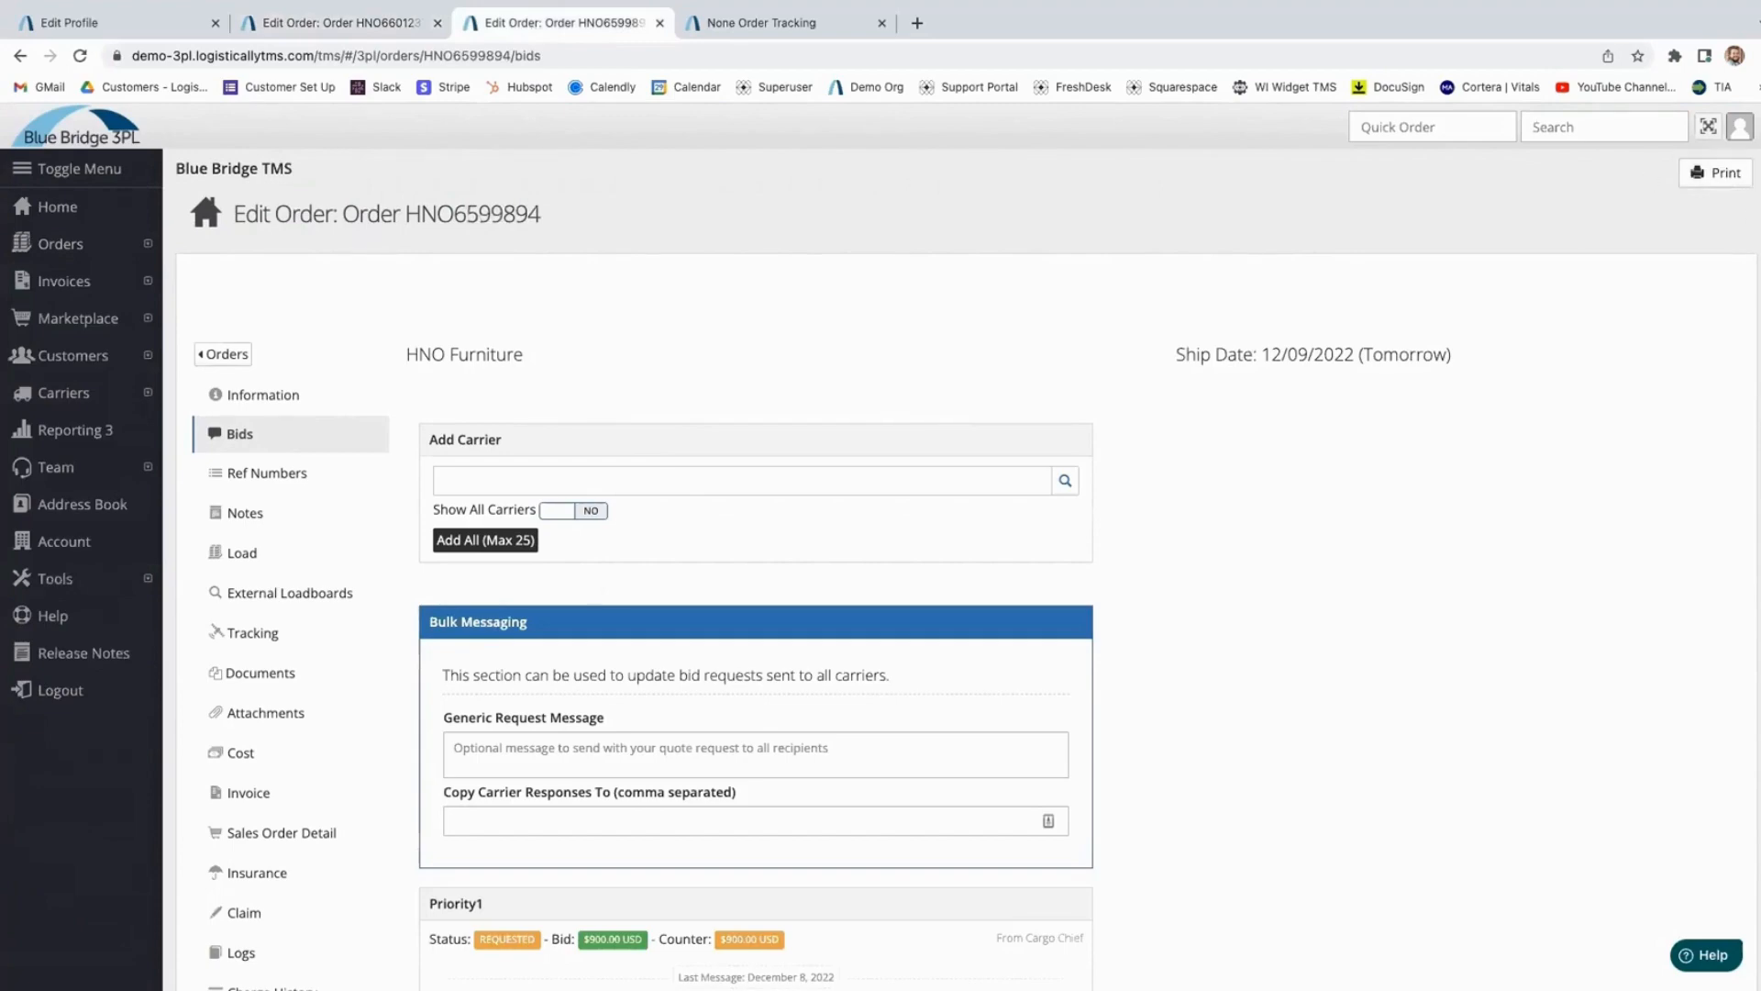
scroll(881, 550, "down", 1)
scroll(1750, 464, "down", 6)
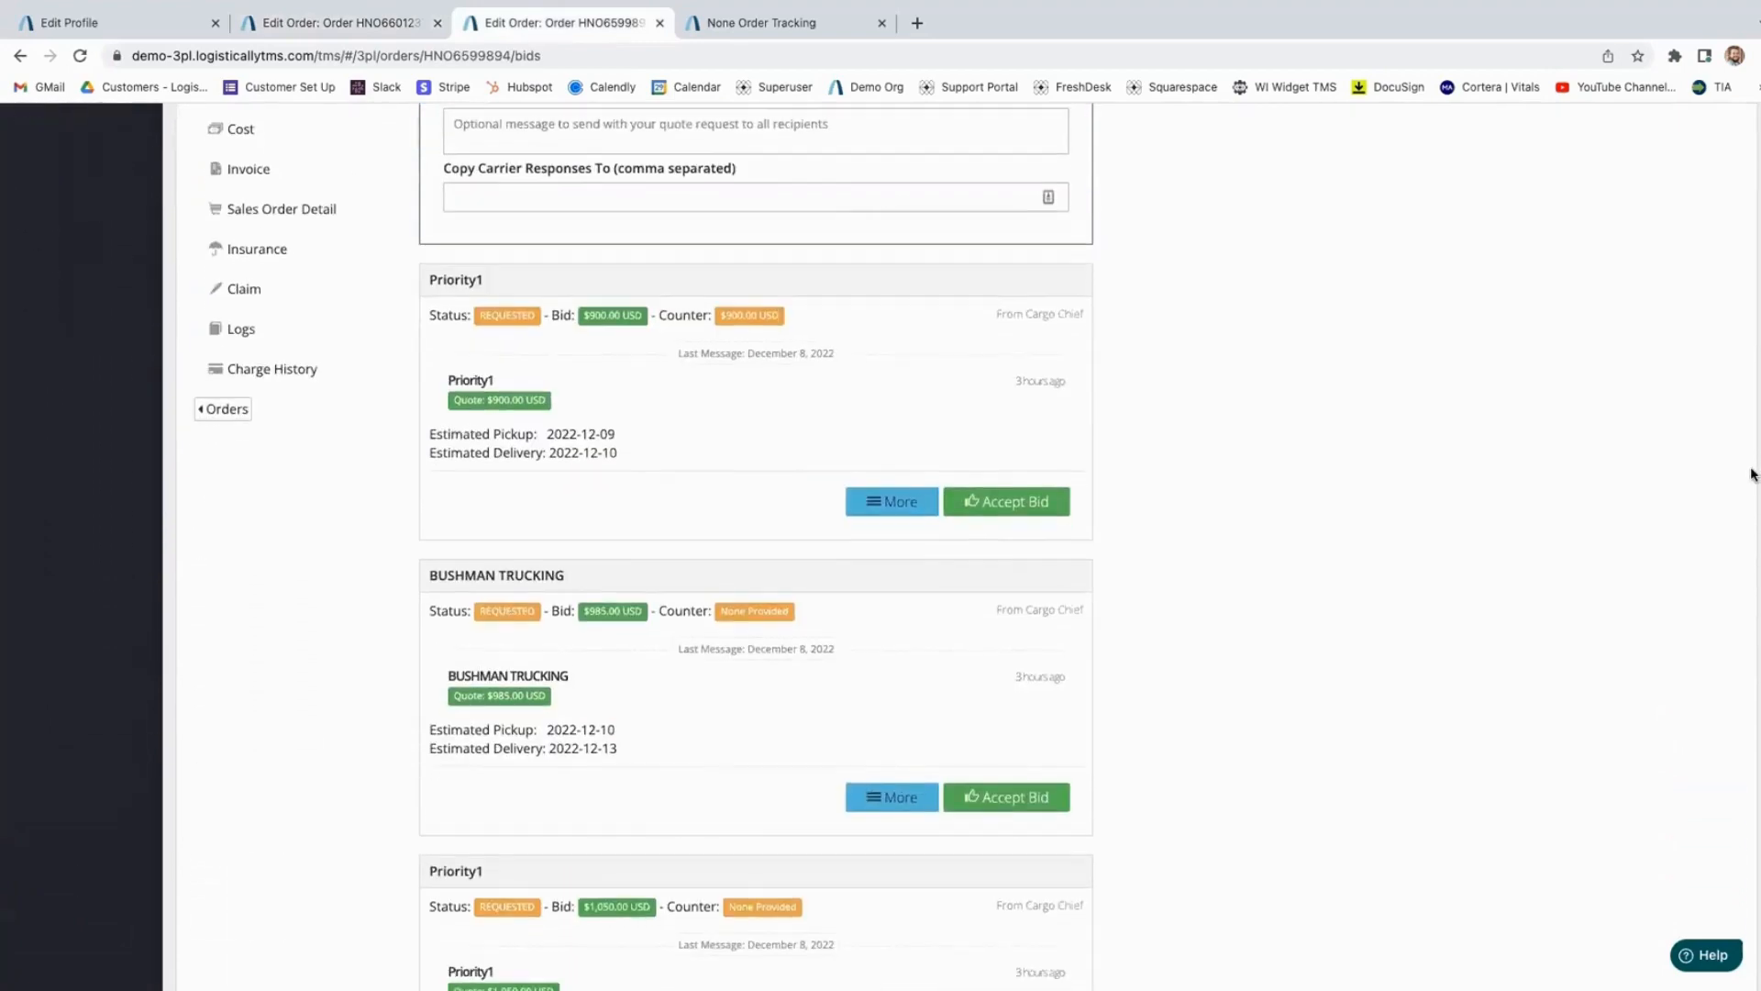
scroll(1743, 274, "up", 4)
scroll(1742, 273, "up", 1)
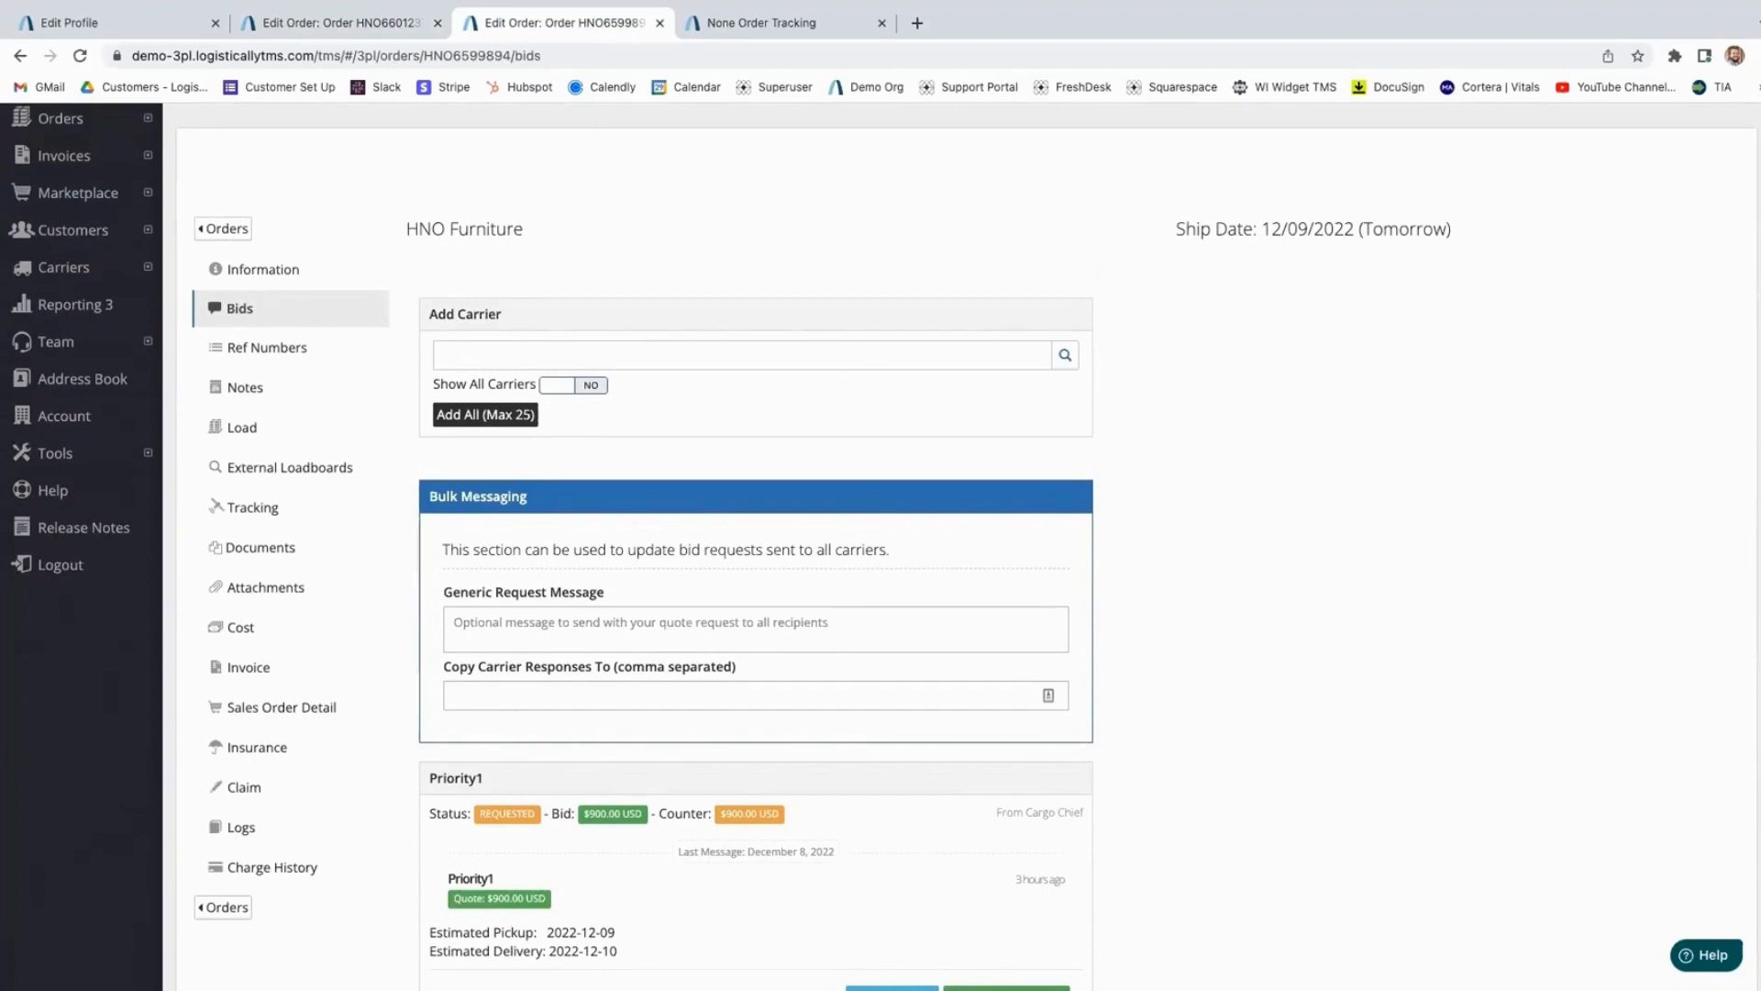
scroll(1724, 606, "down", 10)
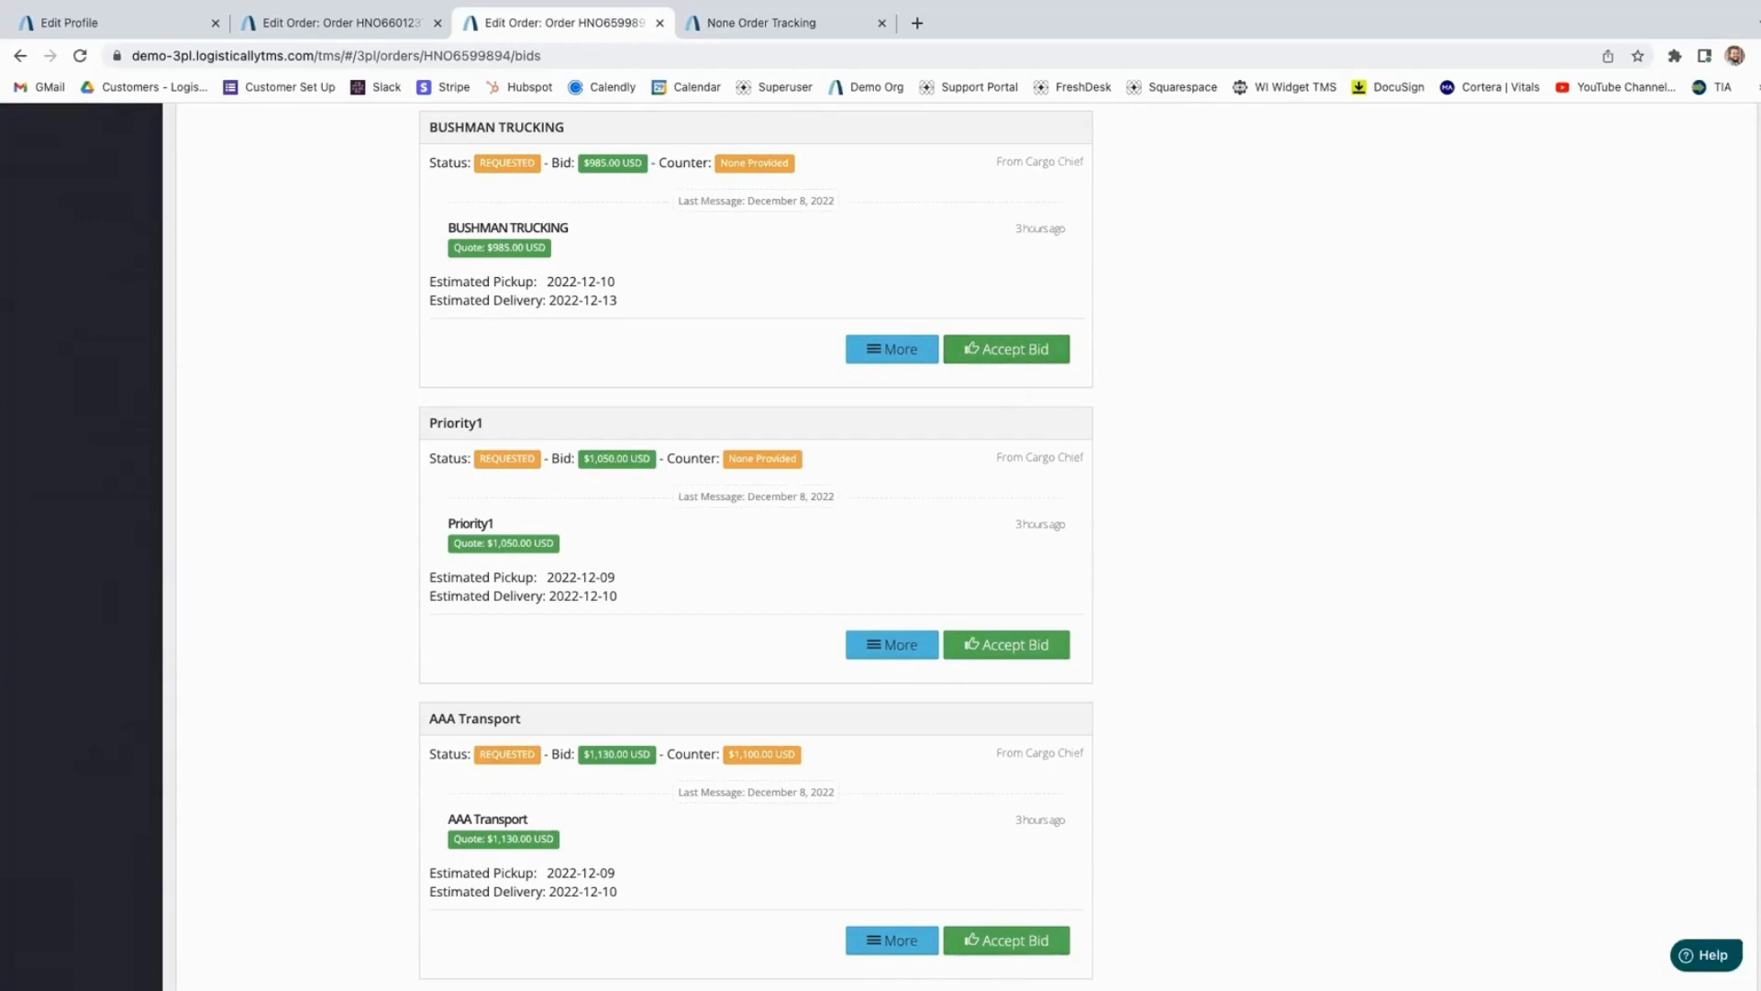
scroll(1747, 602, "down", 1)
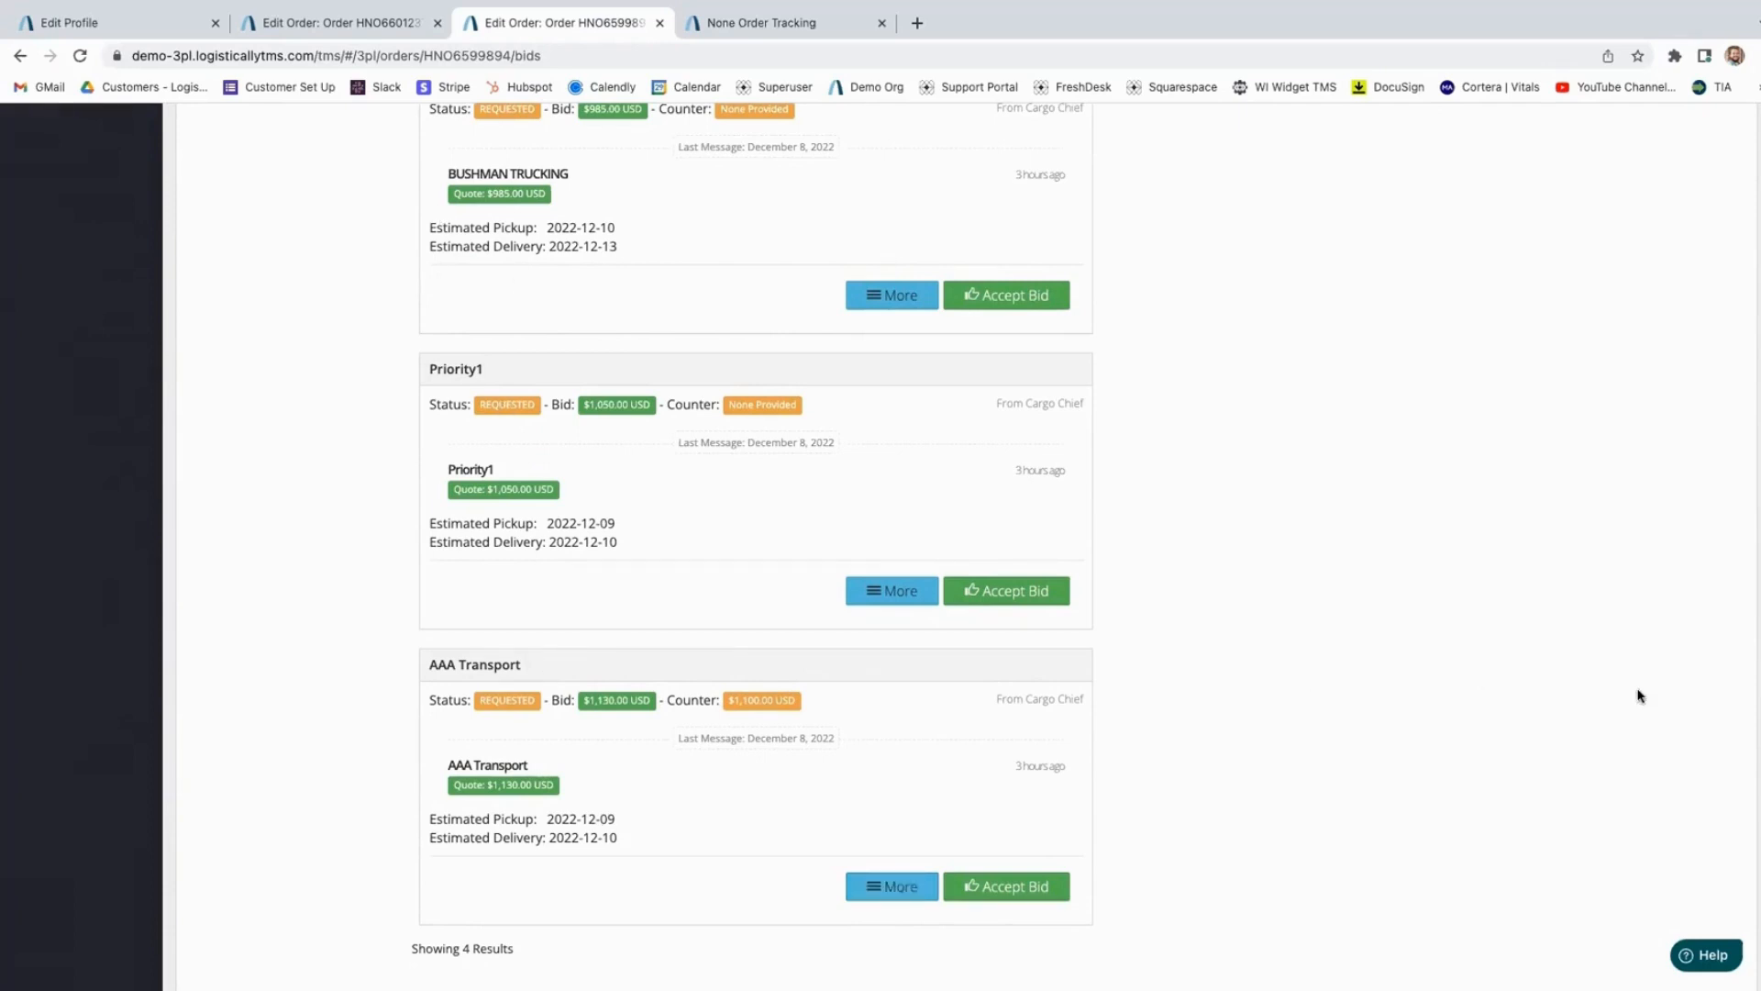
scroll(1029, 810, "up", 1)
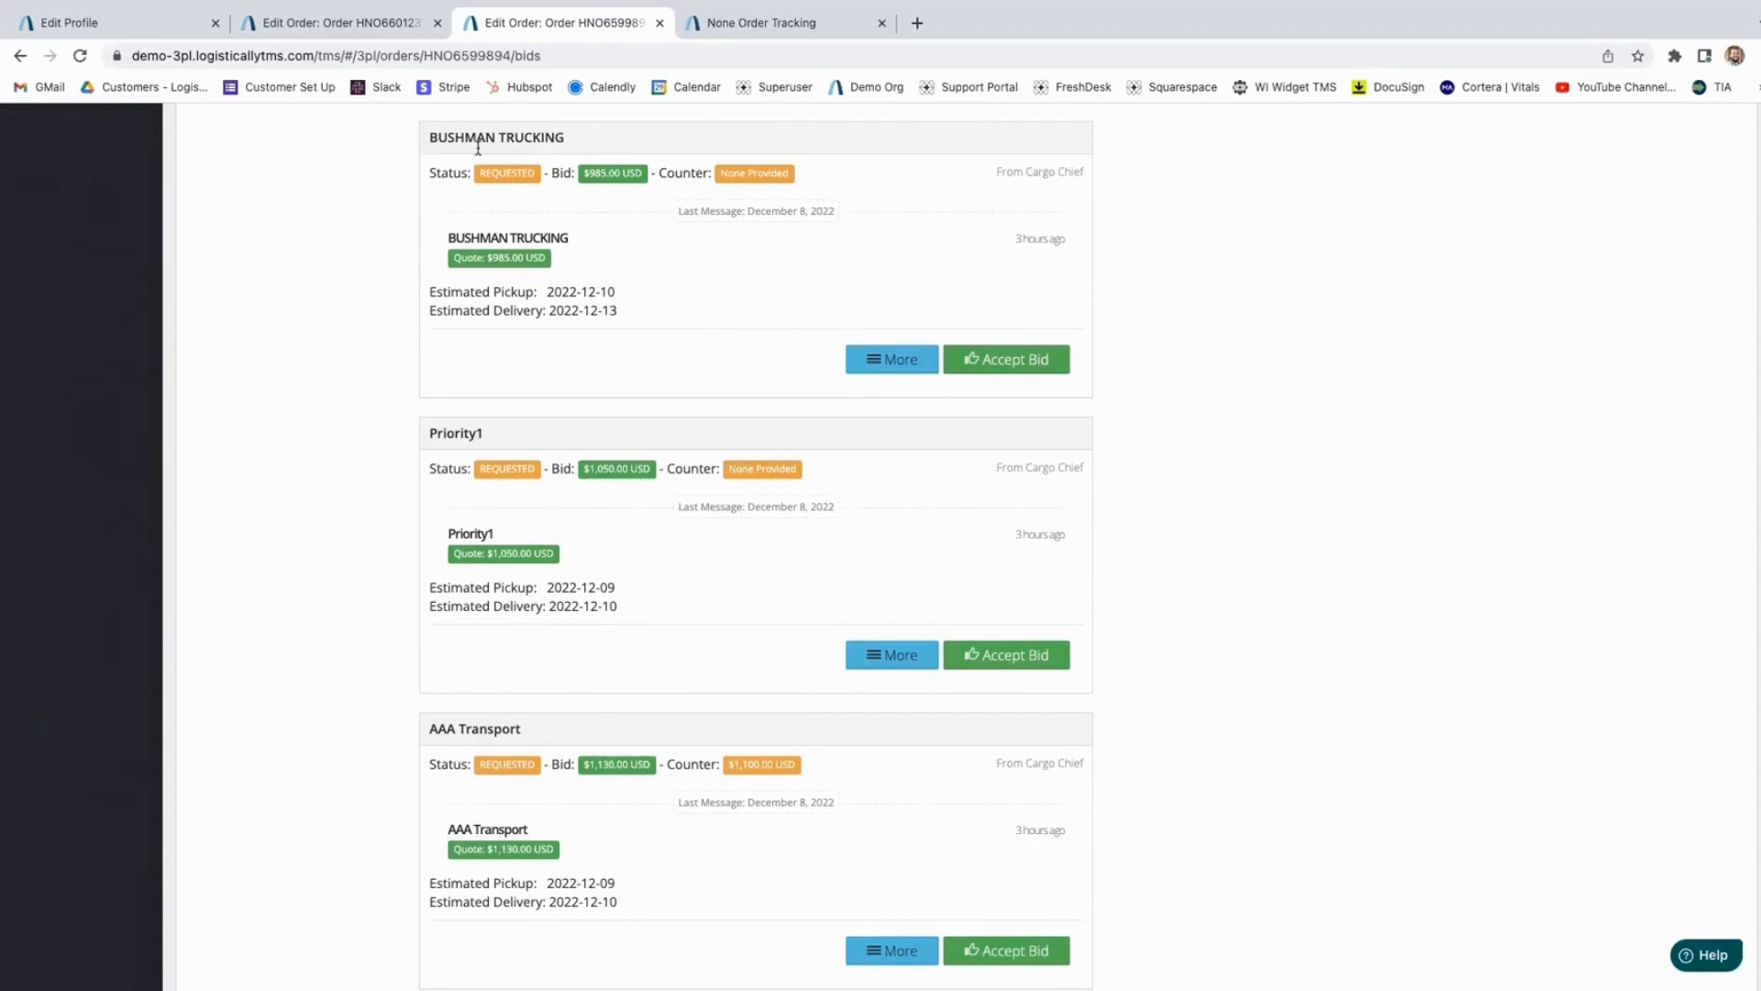
left_click_drag(442, 139, 565, 140)
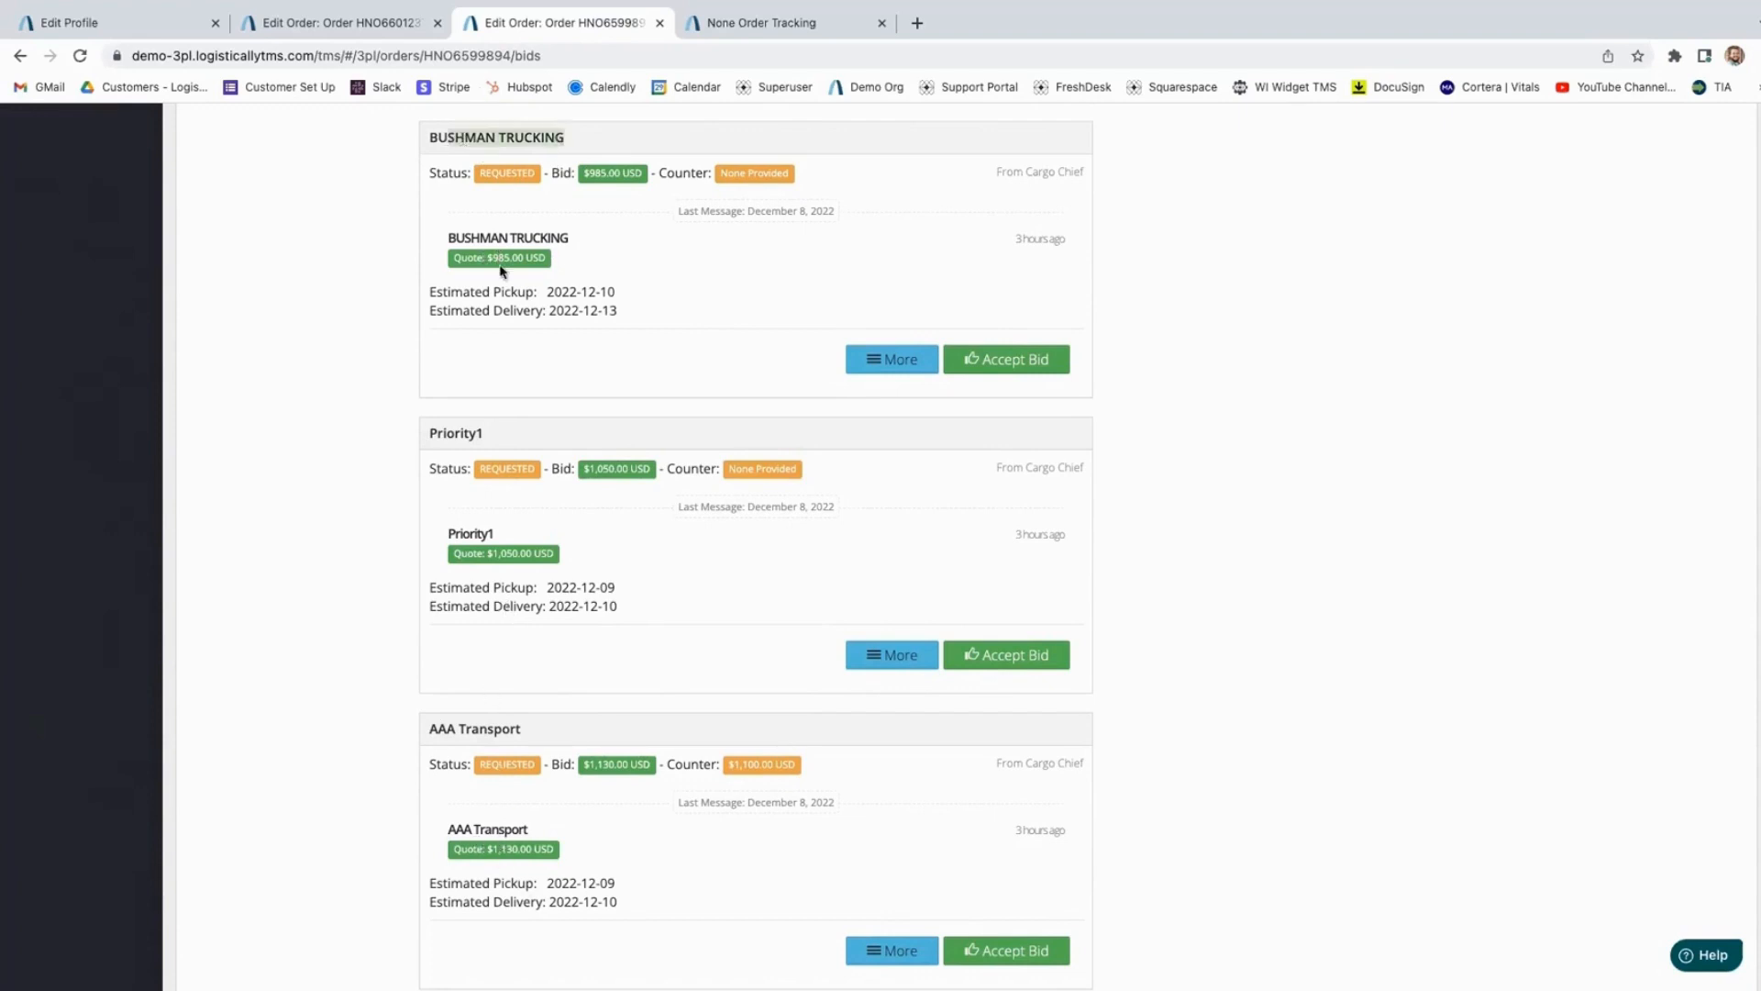
- Expand the AAA Transport bid's reply and counter-bid details and accept that carrier's bid
left_click(908, 953)
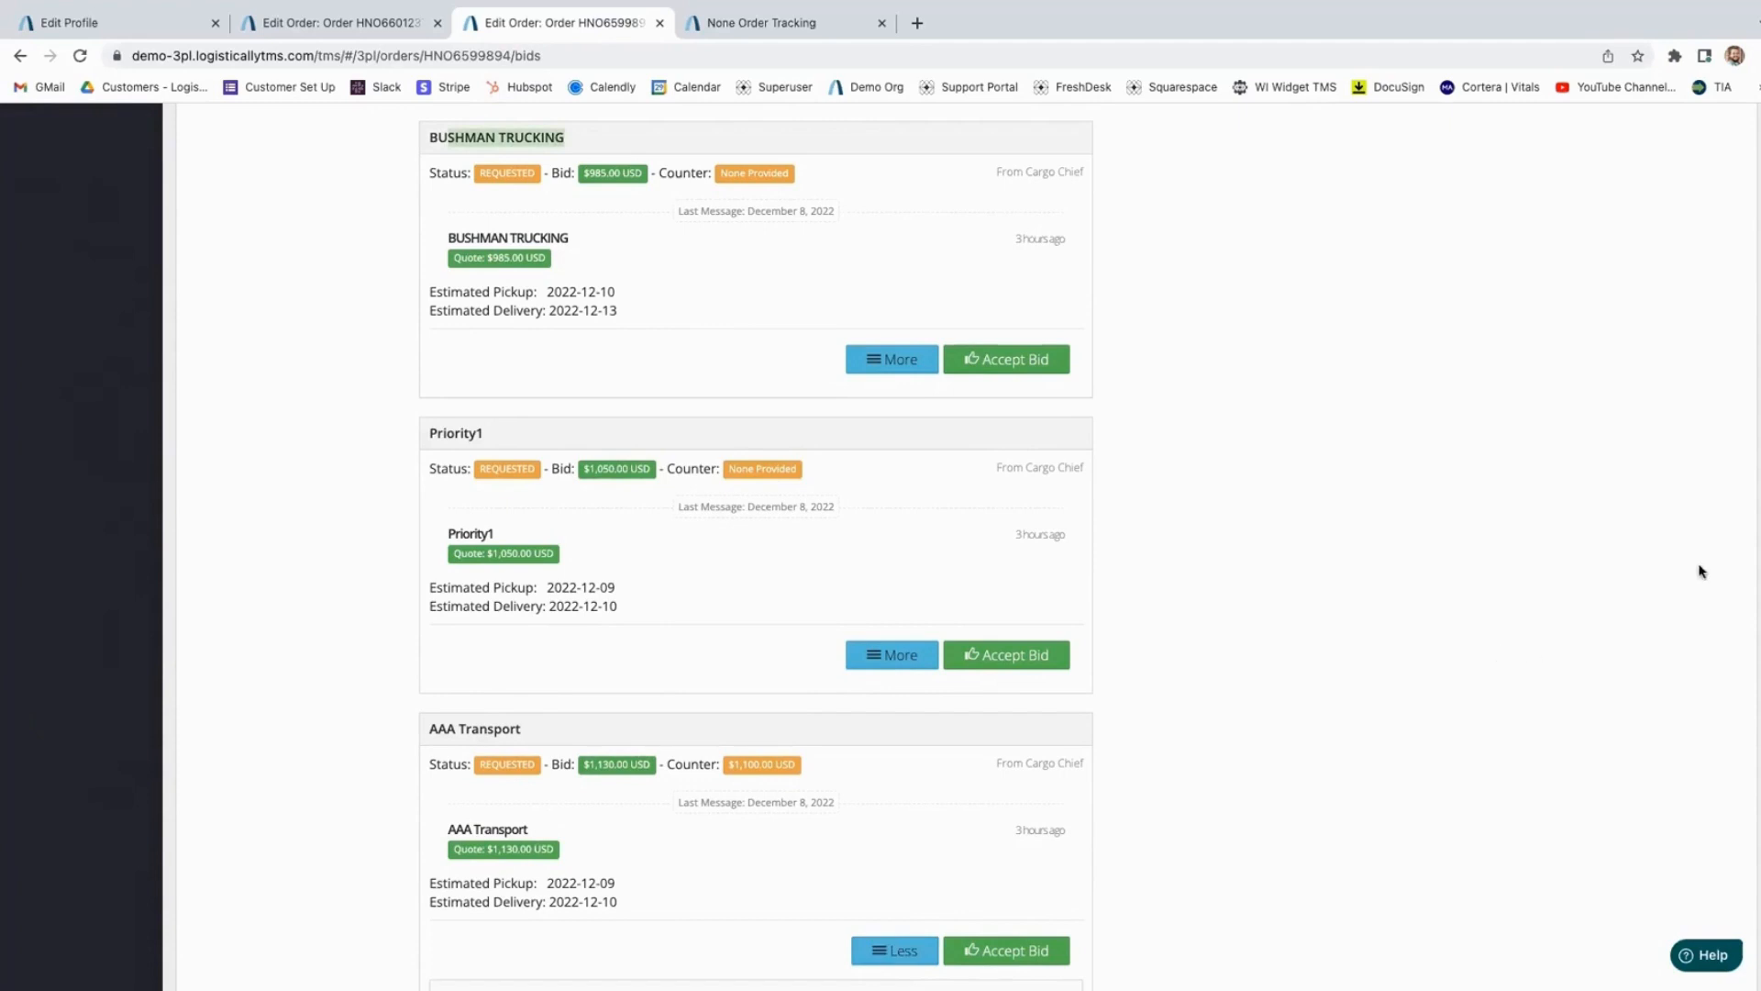
scroll(1702, 571, "down", 5)
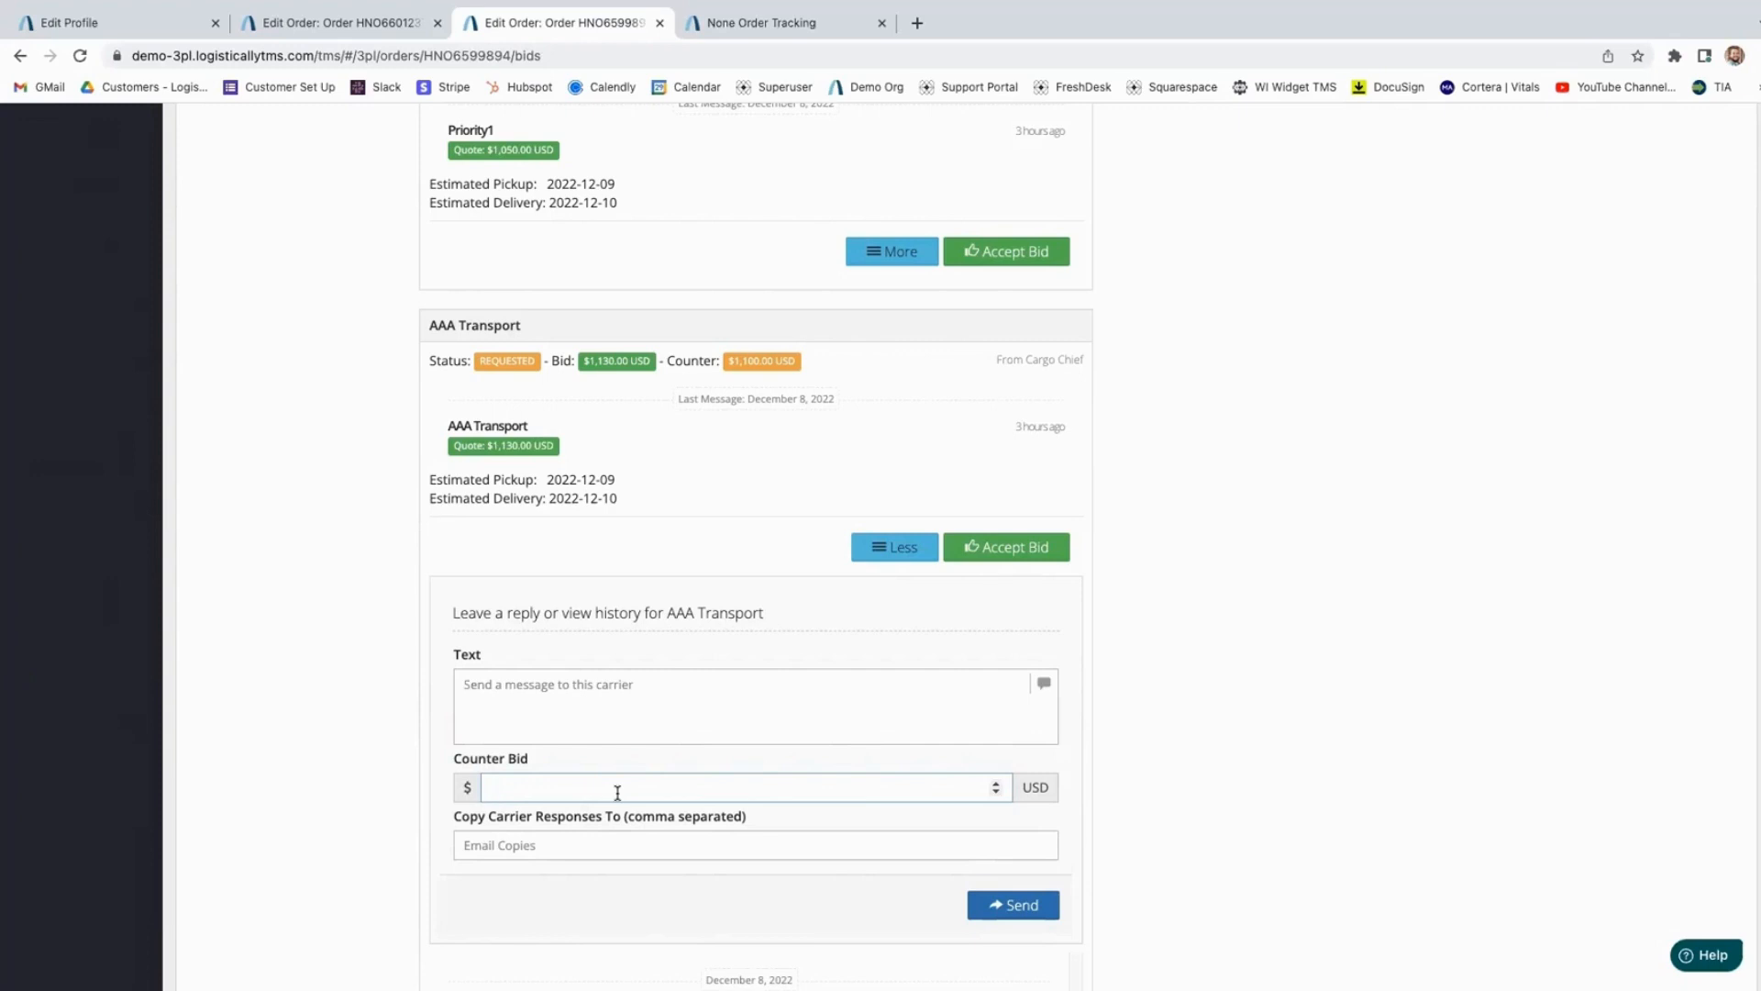
left_click(1009, 549)
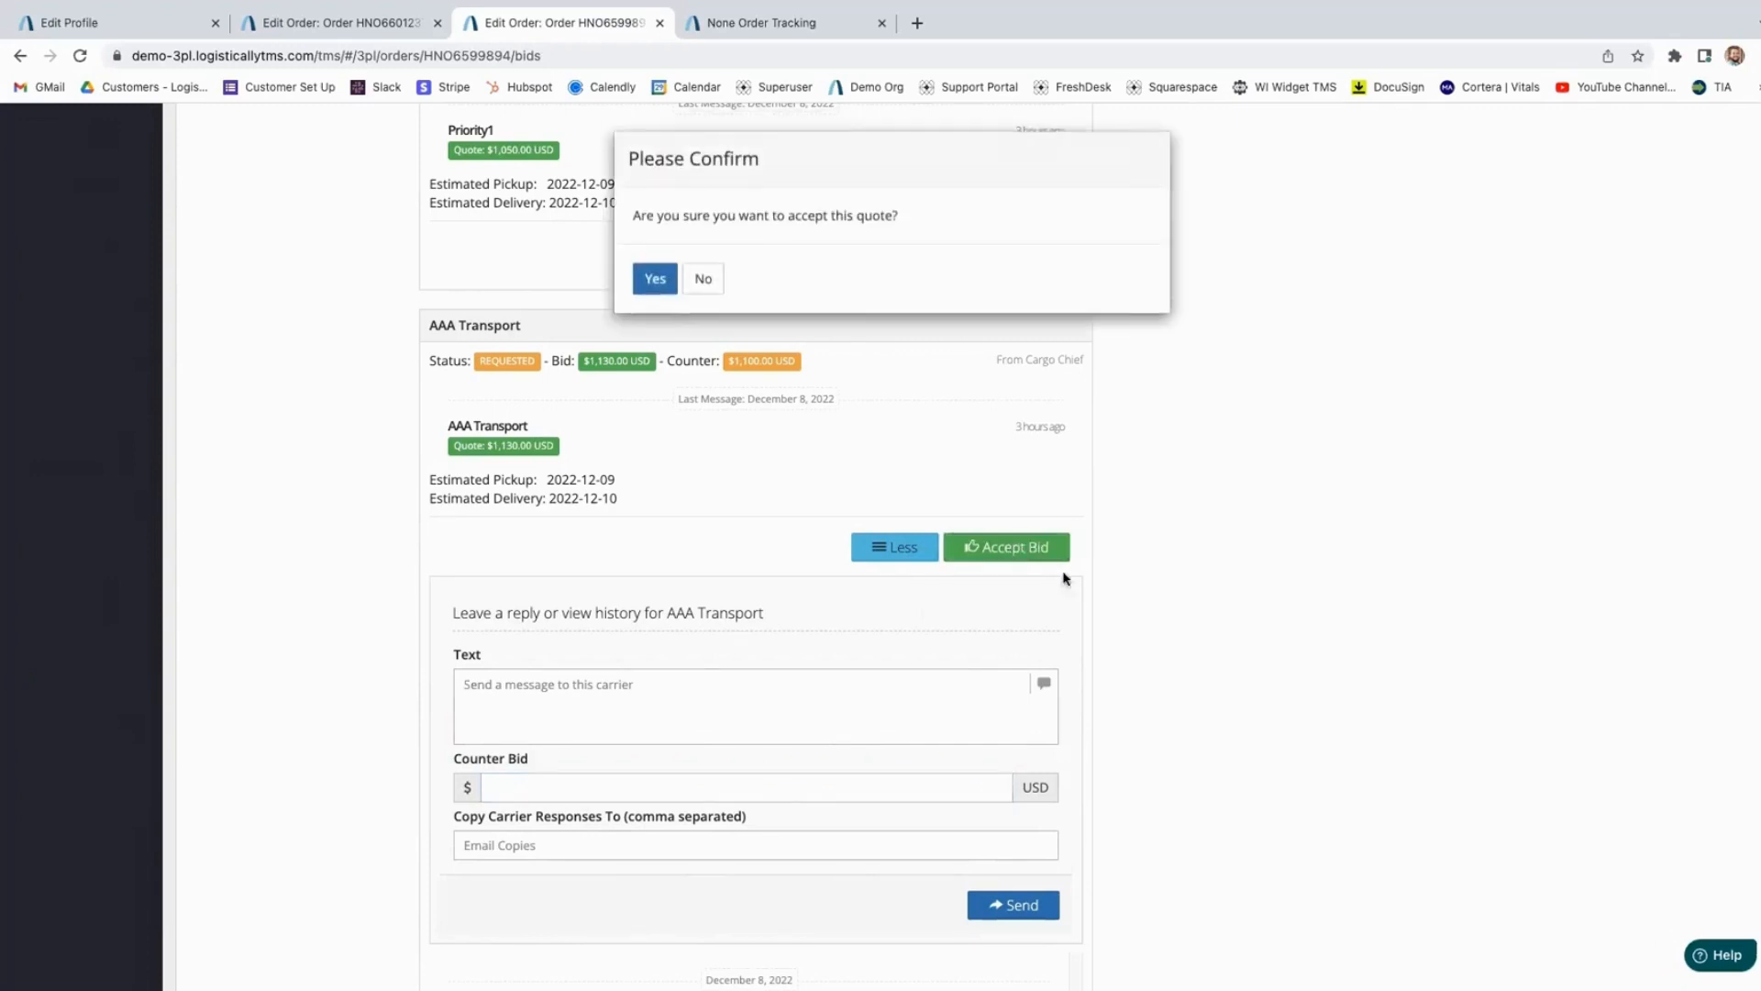
left_click(654, 278)
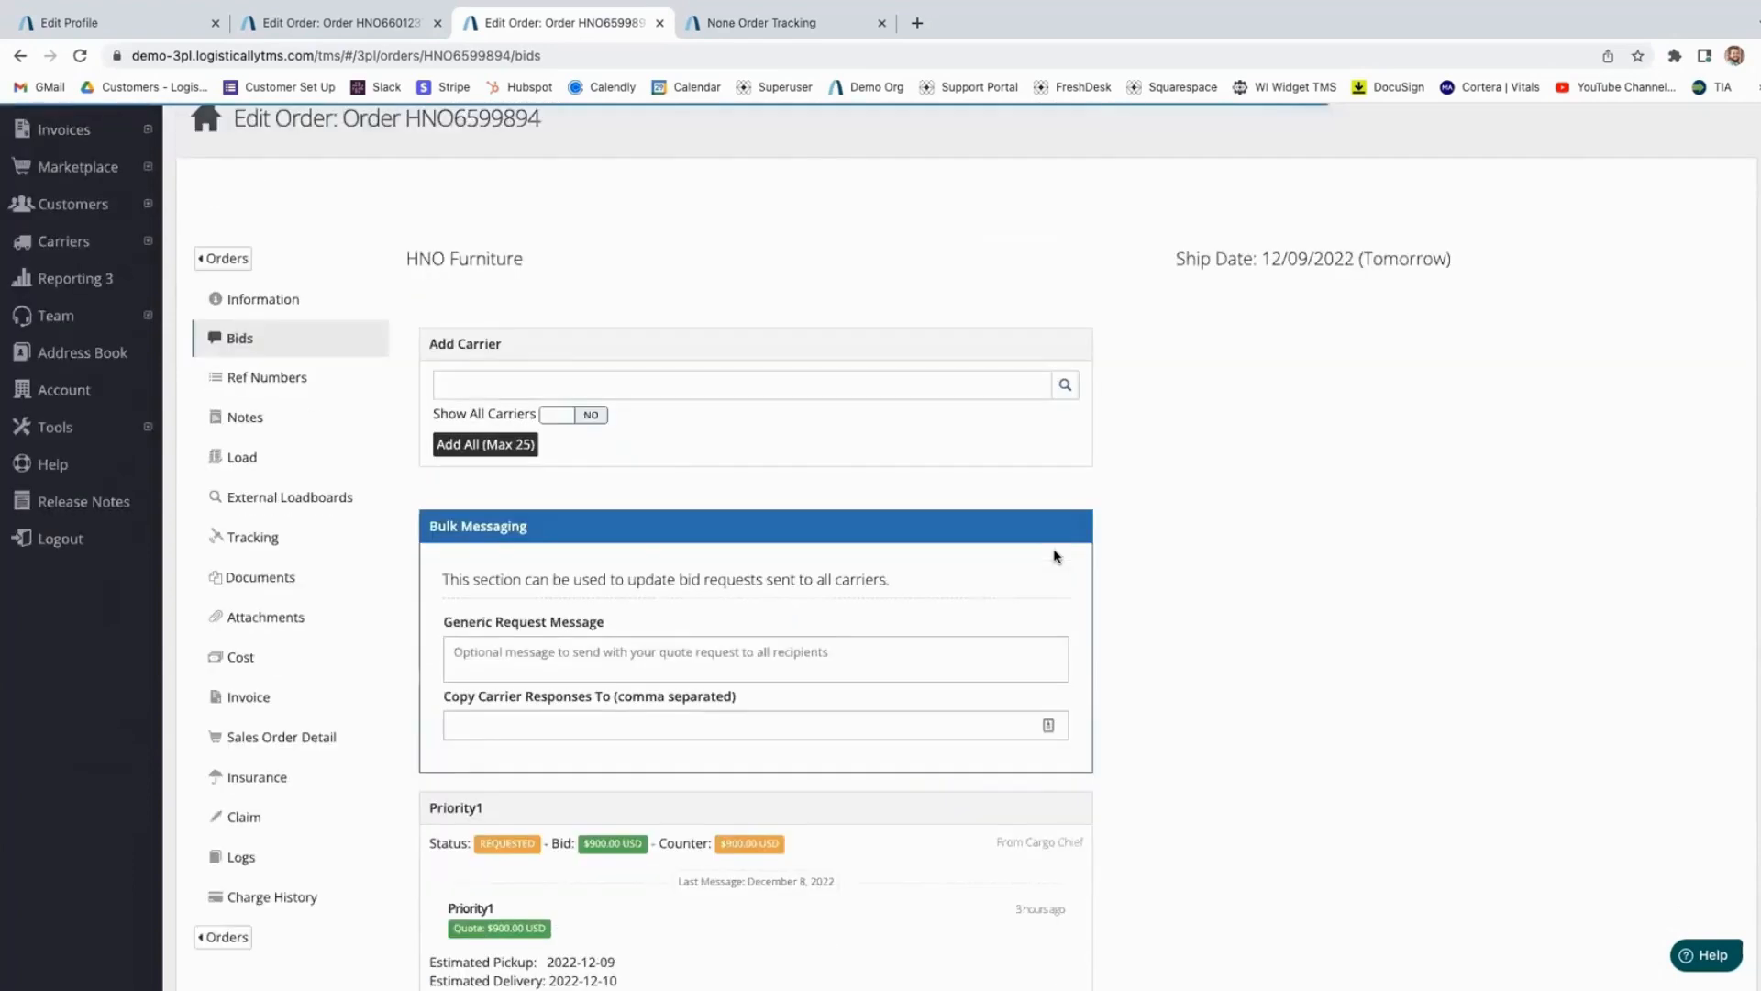